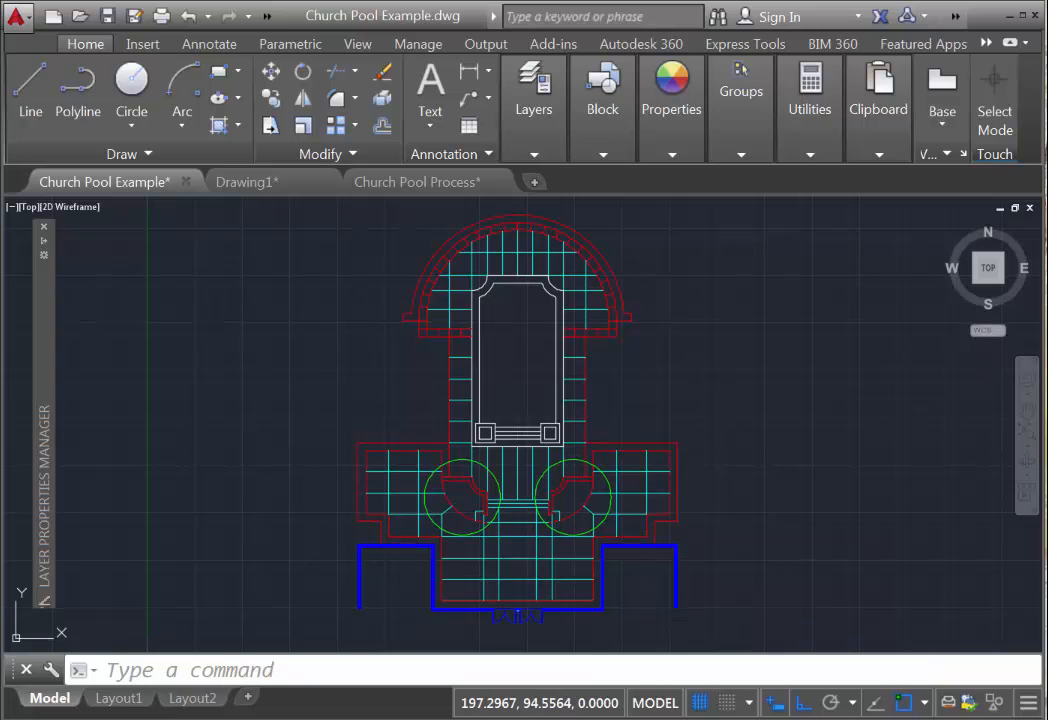
Mirror the entire left half of the pool plan, starting the mirror line at the lower end of its open edge.
mouse_move(931, 361)
middle_down()
mouse_move(596, 400)
mouse_move(171, 376)
mouse_move(58, 414)
middle_up()
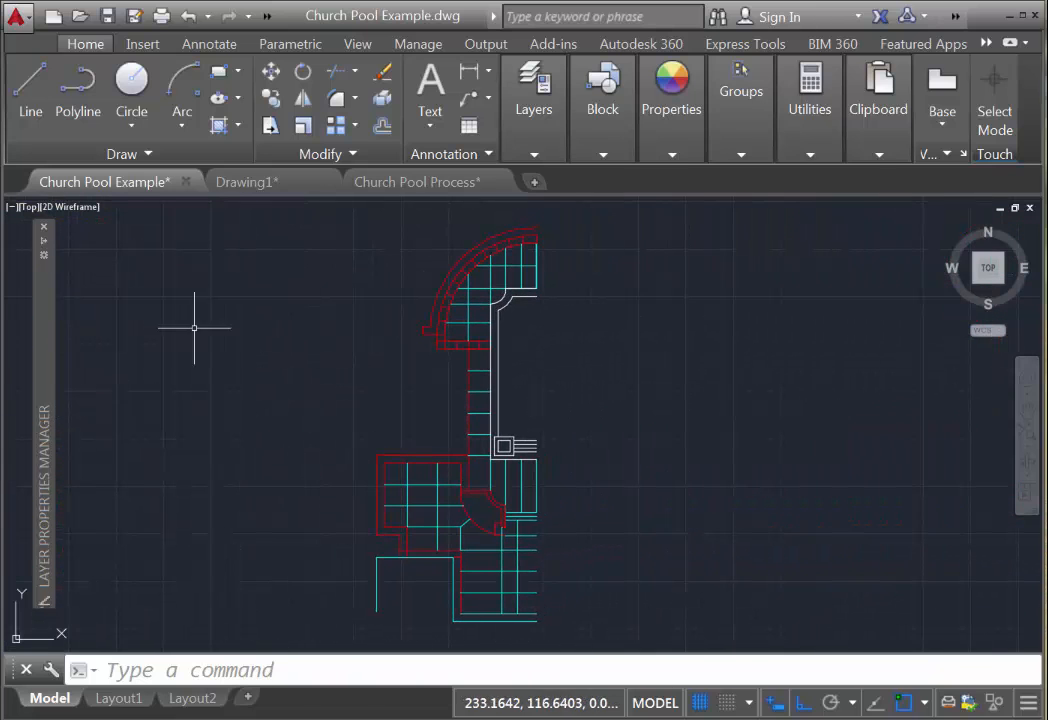
click(303, 103)
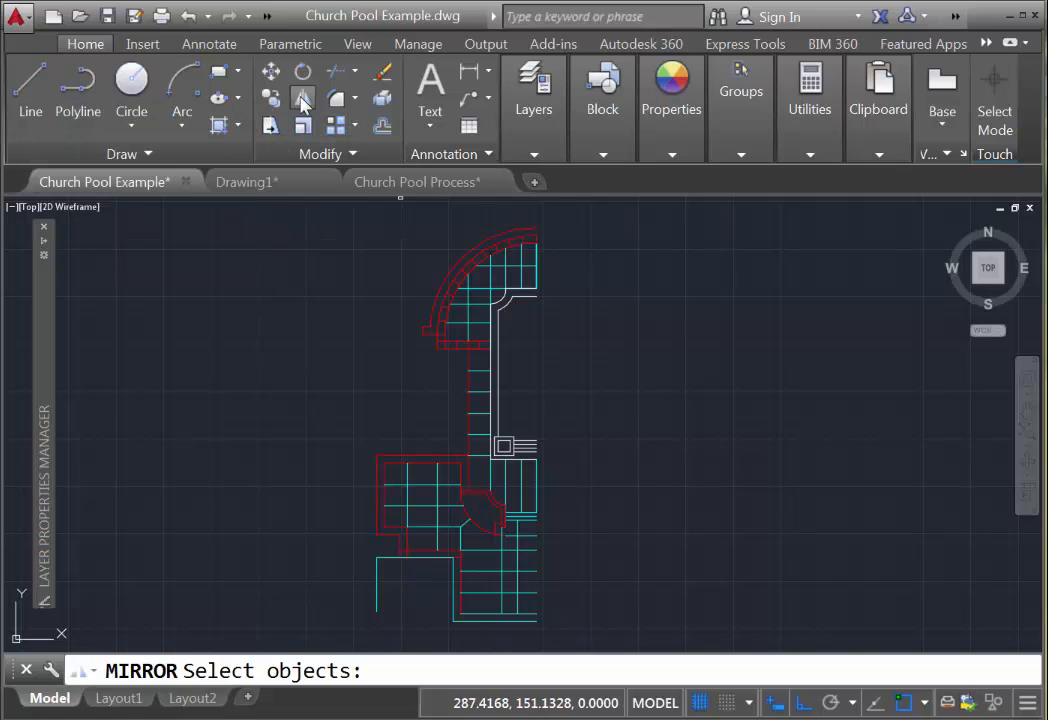
click(306, 211)
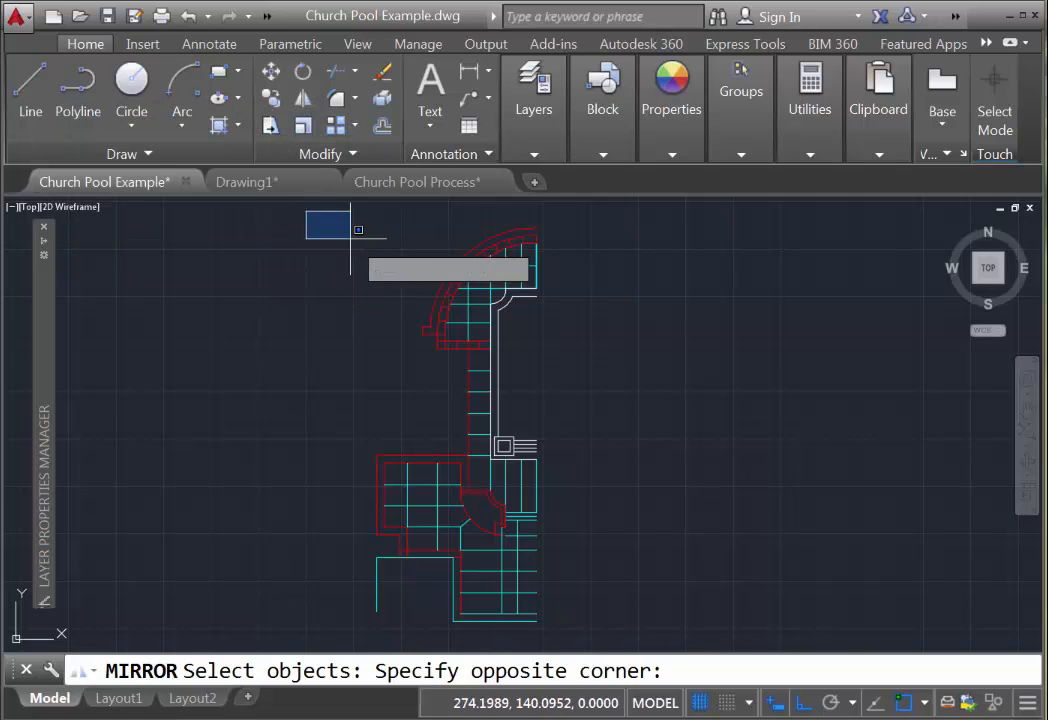
click(611, 639)
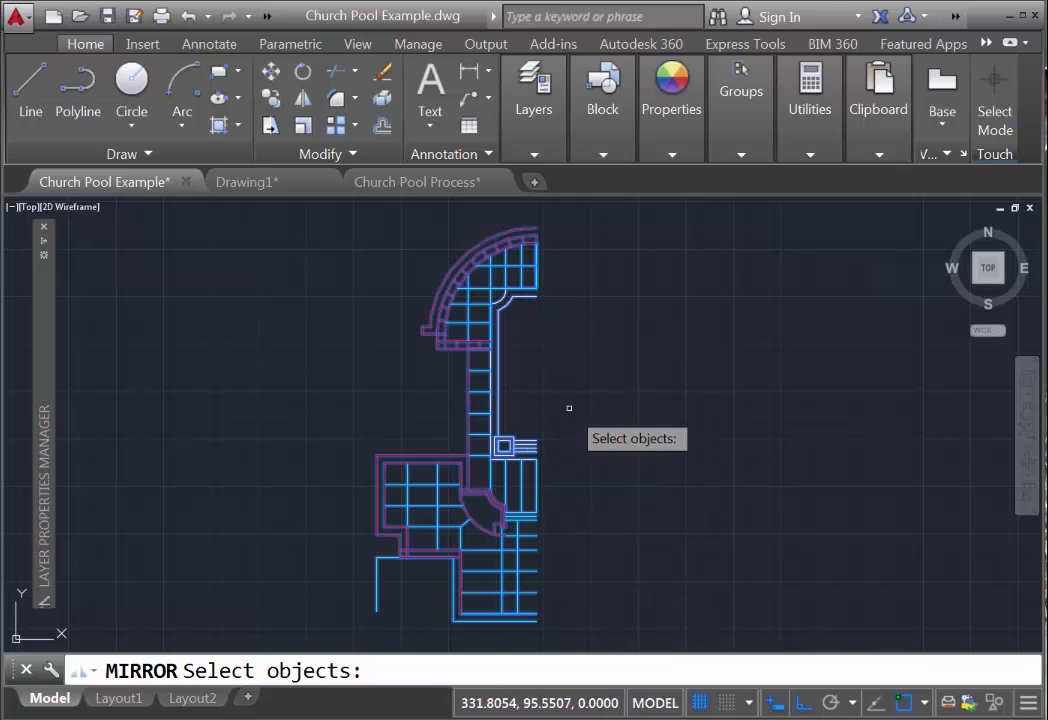
key(Return)
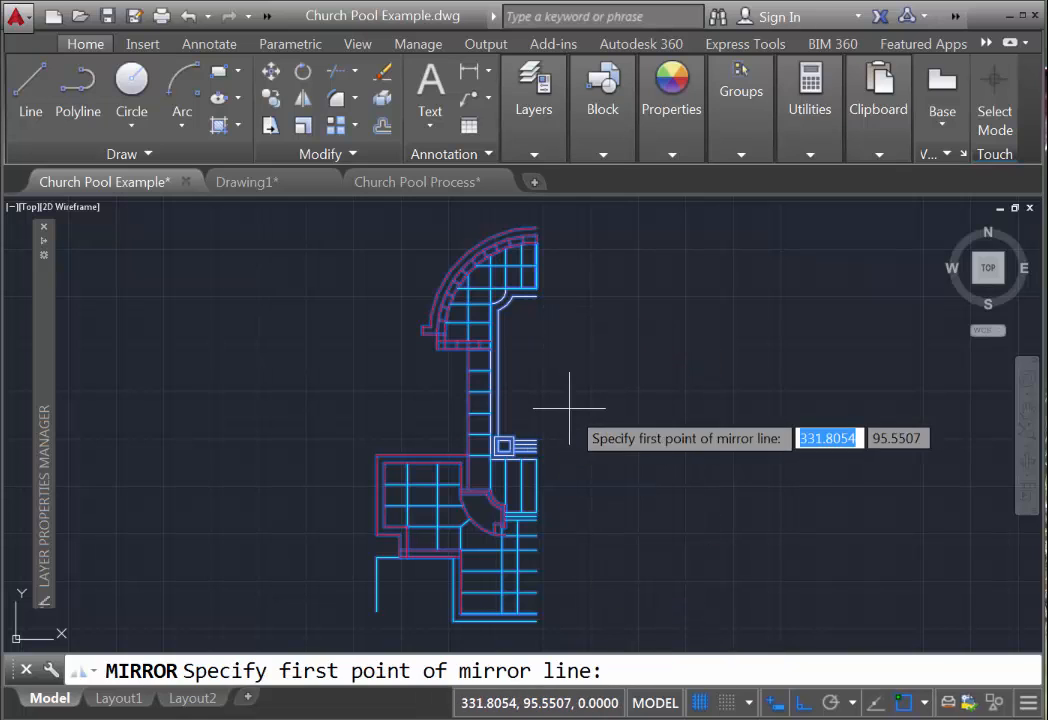
click(539, 626)
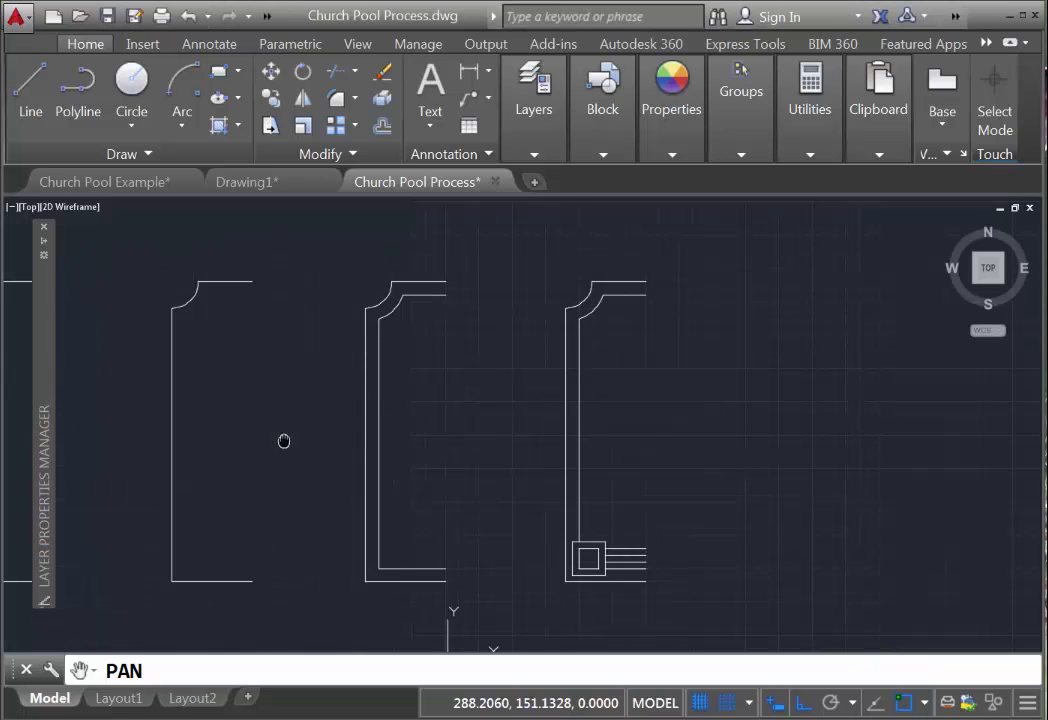
Examine the pool outline's construction stages and the dimensioned finished pool in the Church Pool Process drawing.
middle_drag(284, 440, 520, 427)
scroll(520, 427, down, 2)
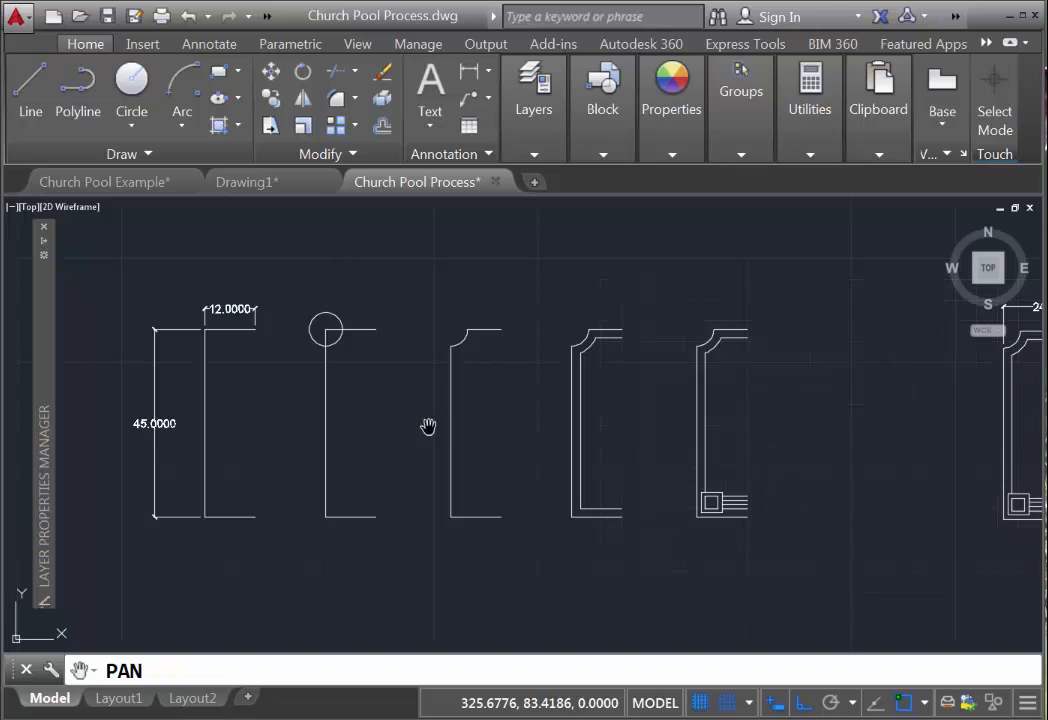
drag(409, 428, 507, 414)
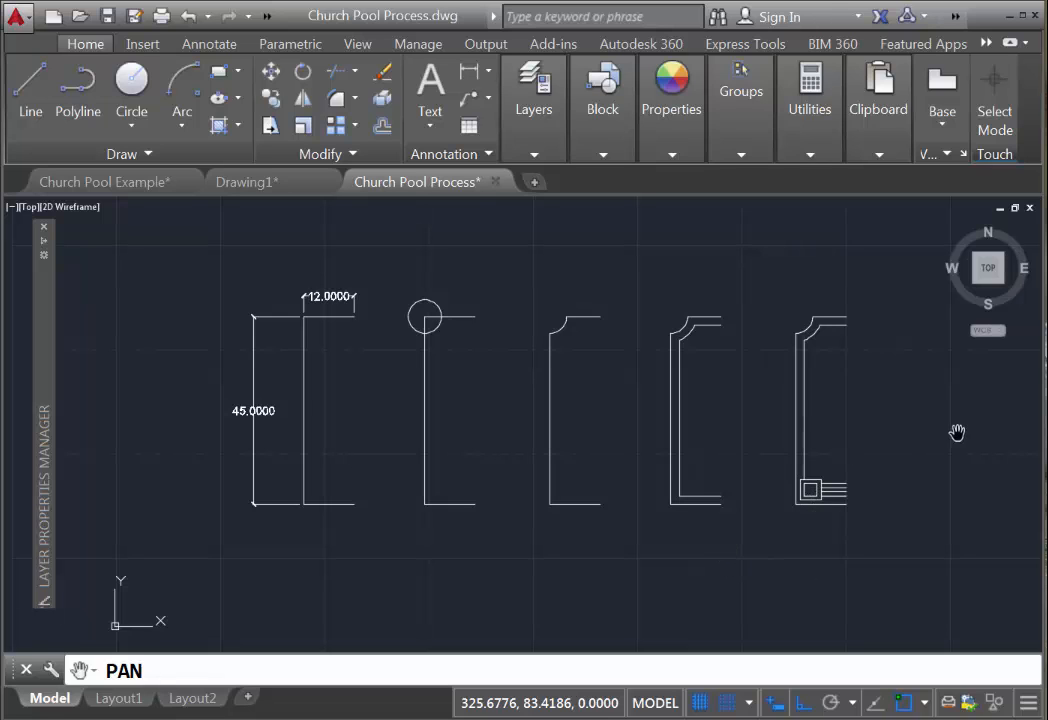
drag(954, 430, 557, 313)
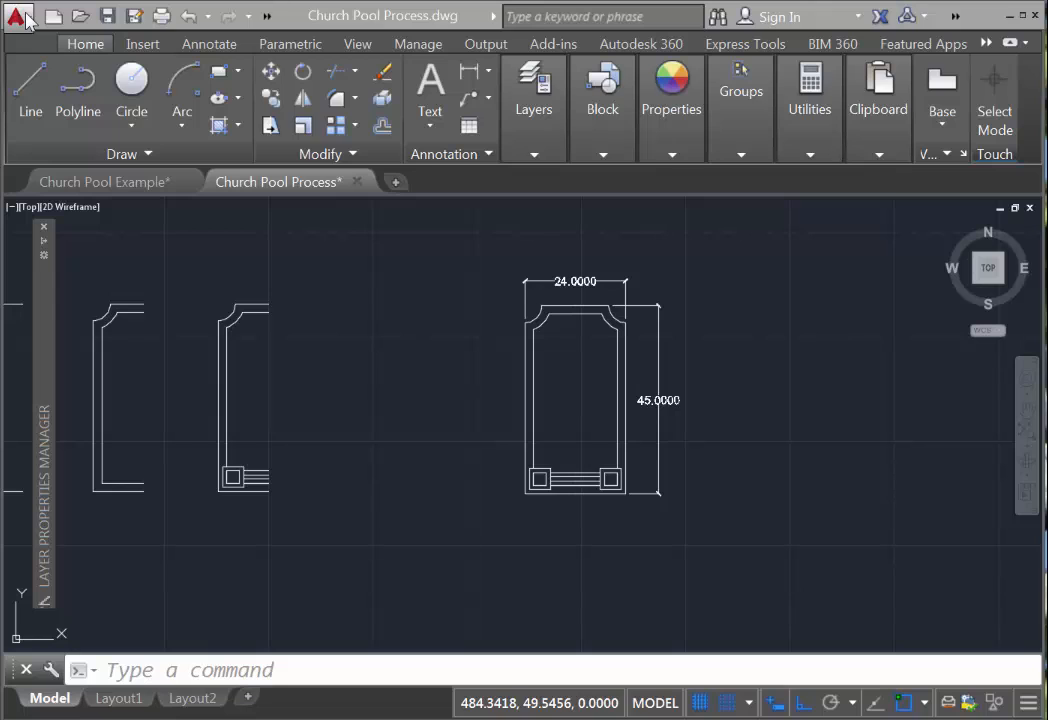
Create a new drawing from the acad template.
click(17, 17)
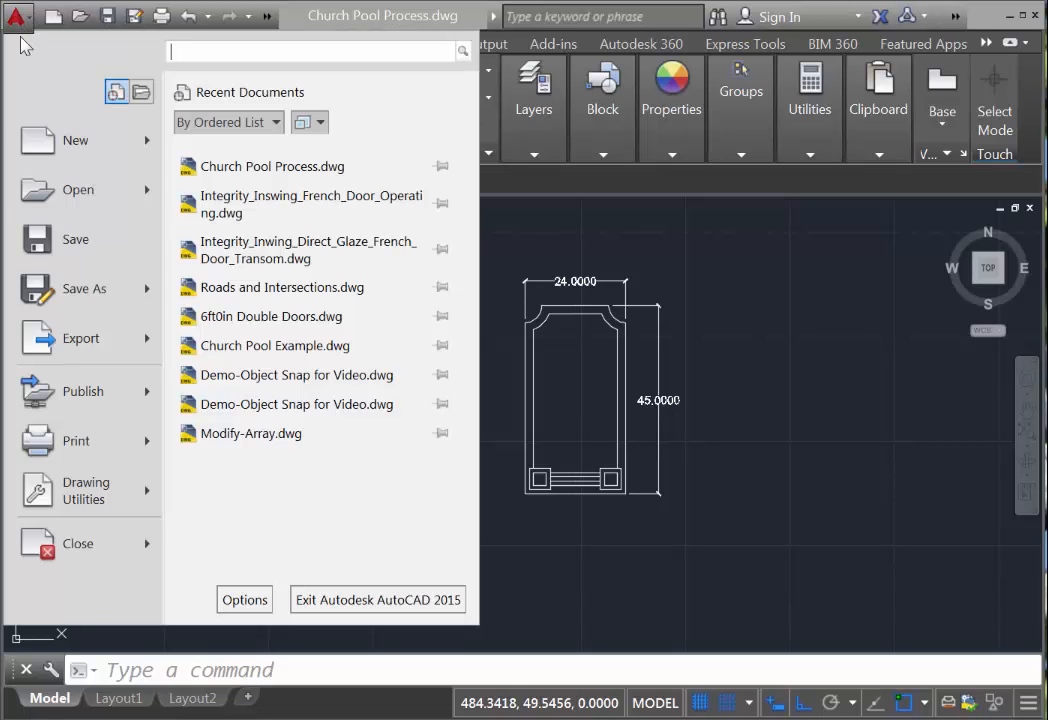
click(57, 151)
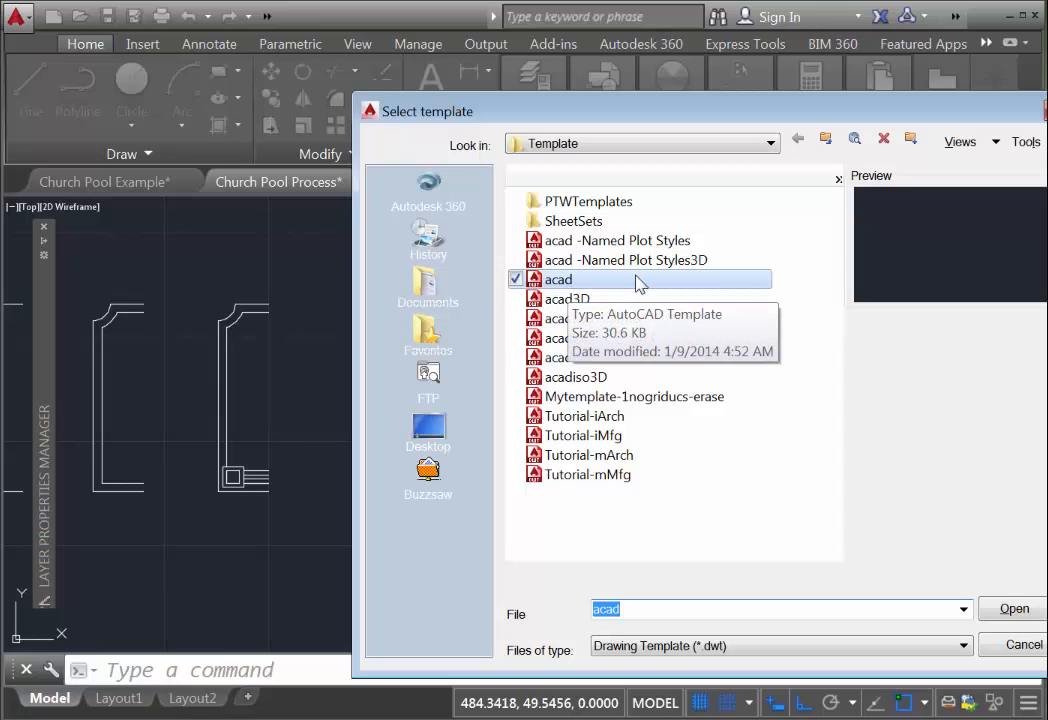
click(1012, 612)
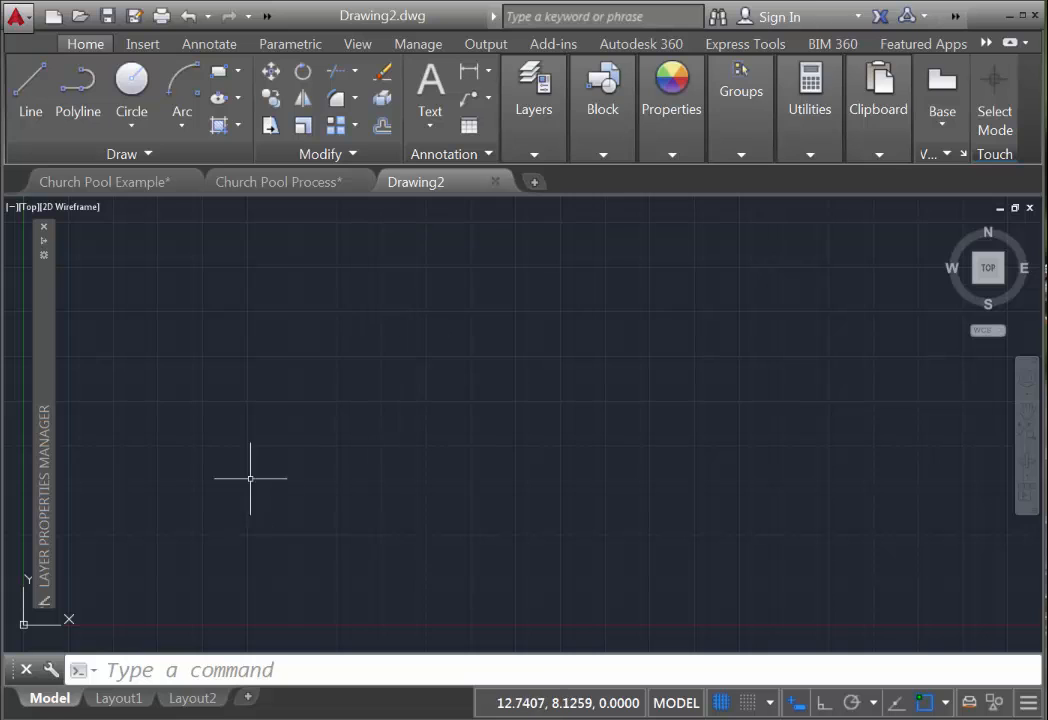
Configure the drawing units with a decimal length precision of 0.00 and an insertion scale in feet.
click(20, 17)
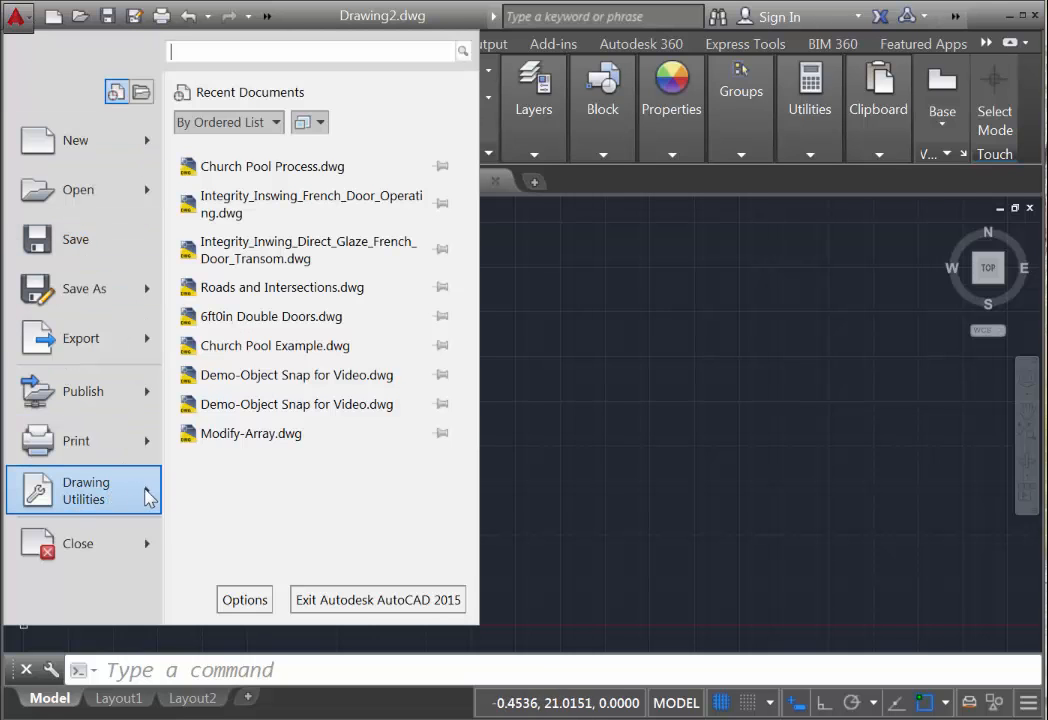
mouse_move(146, 497)
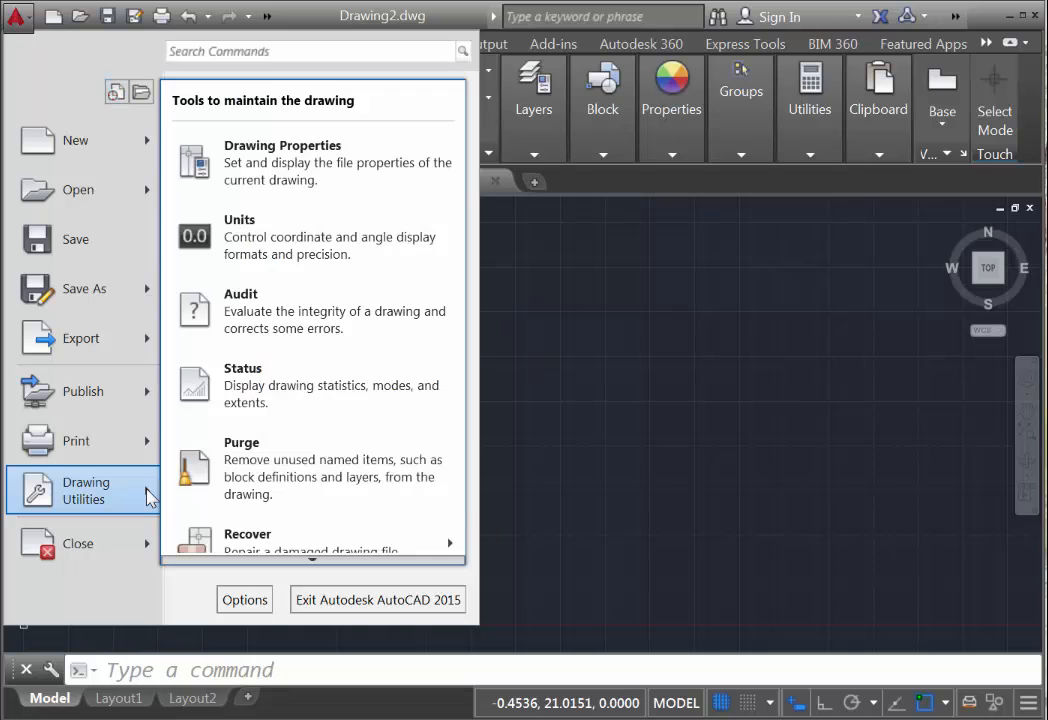
click(297, 257)
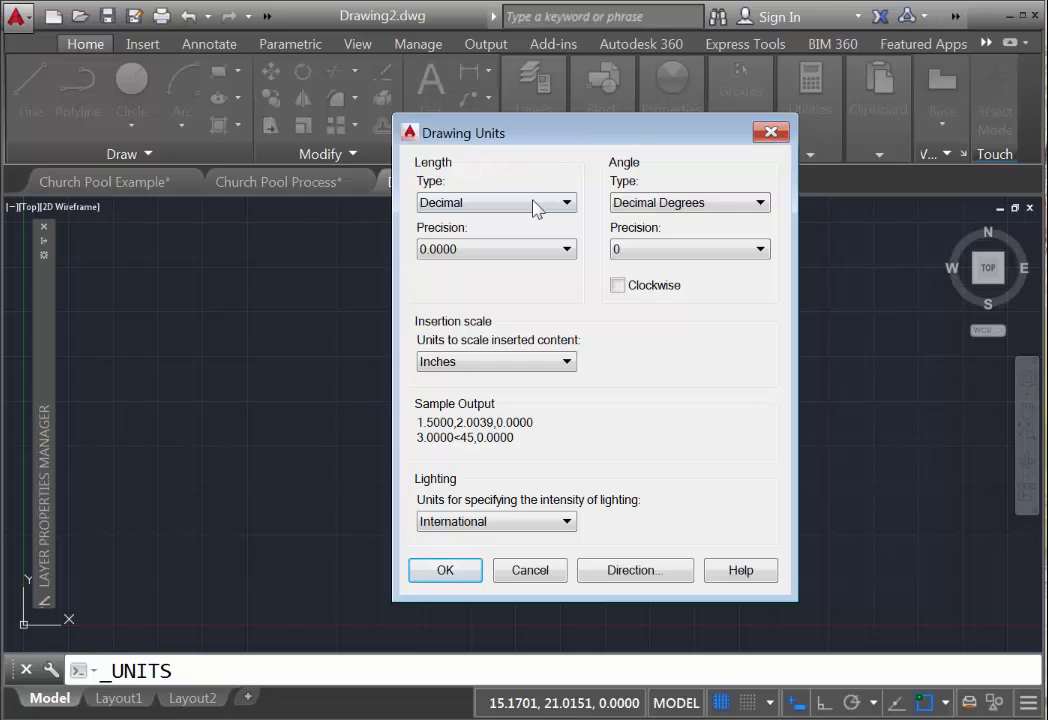
click(473, 250)
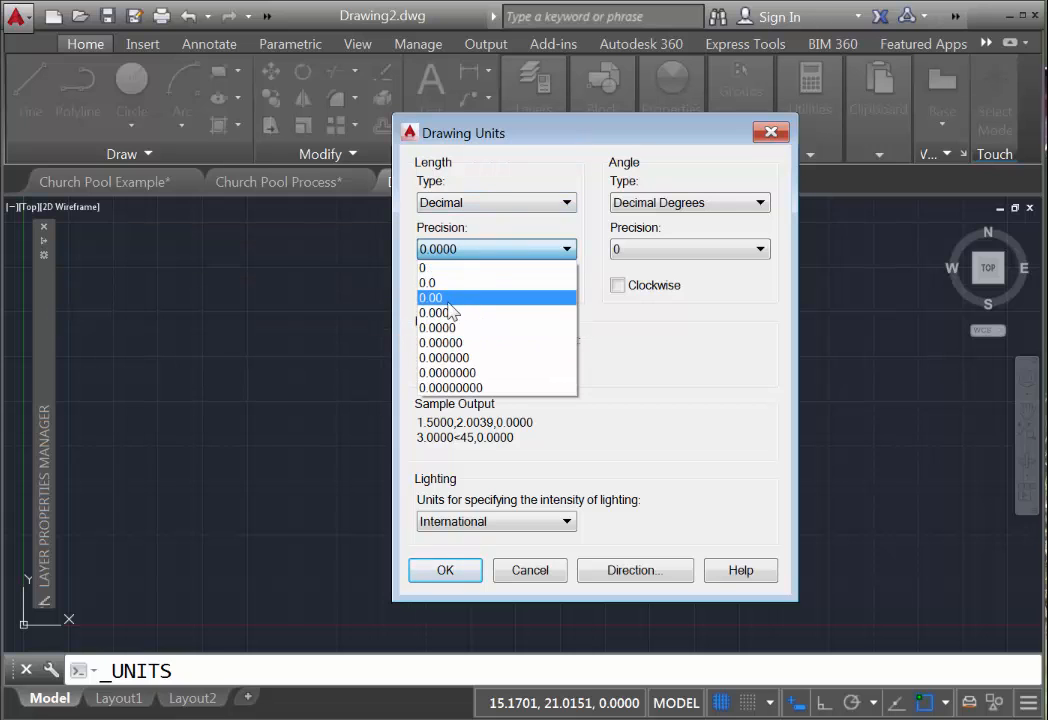
click(448, 299)
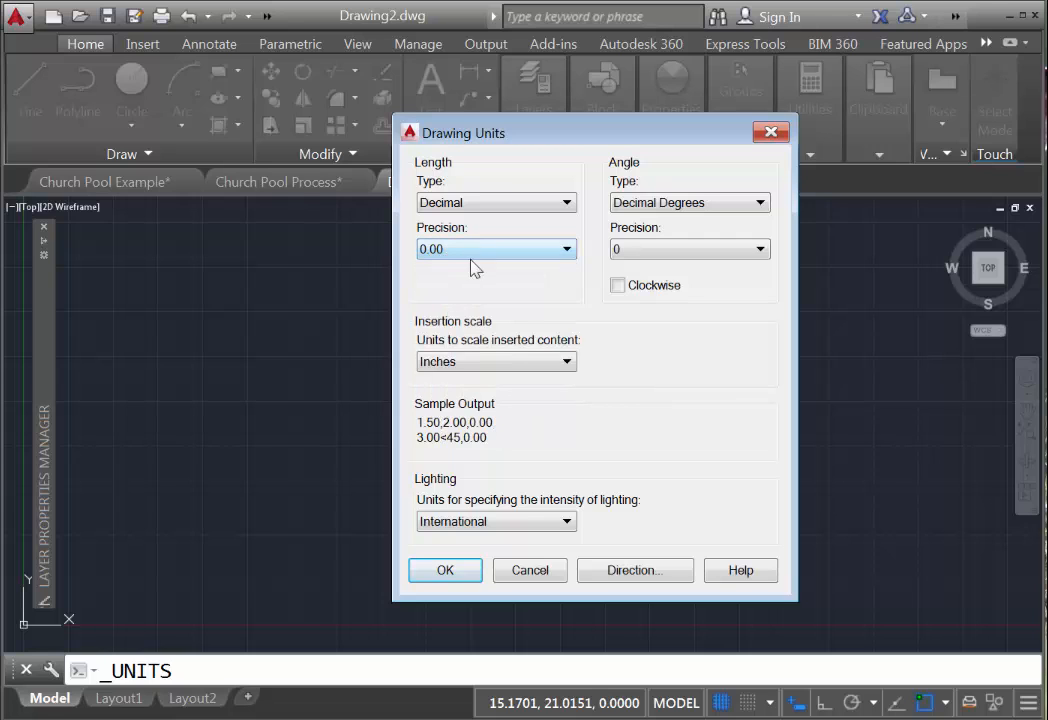
click(465, 362)
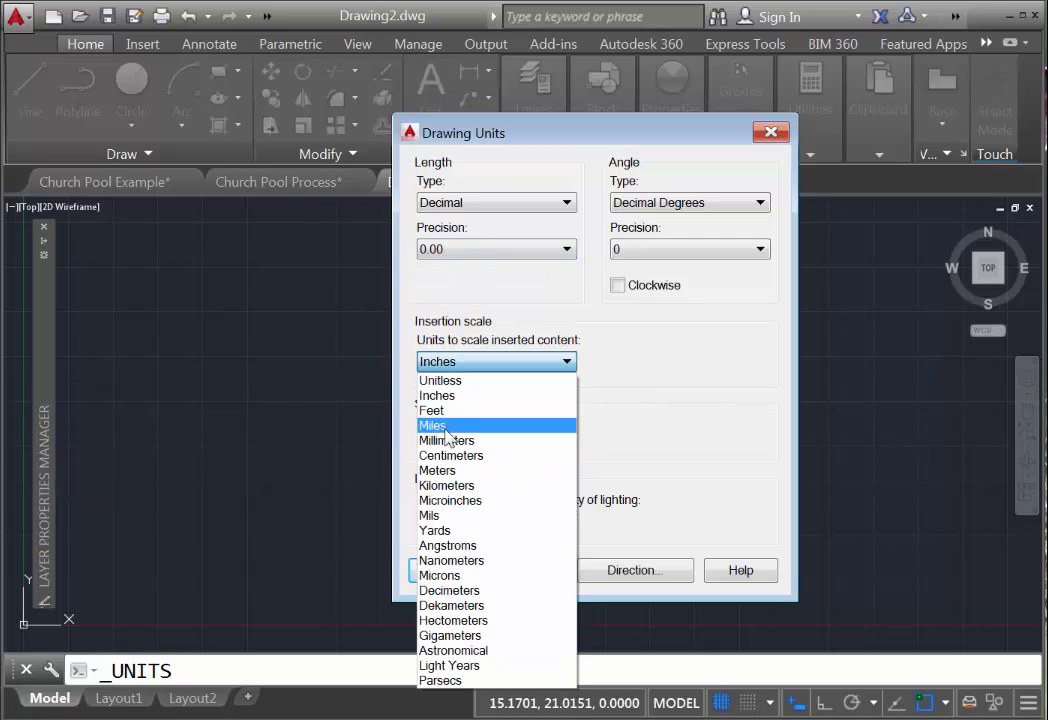
click(437, 410)
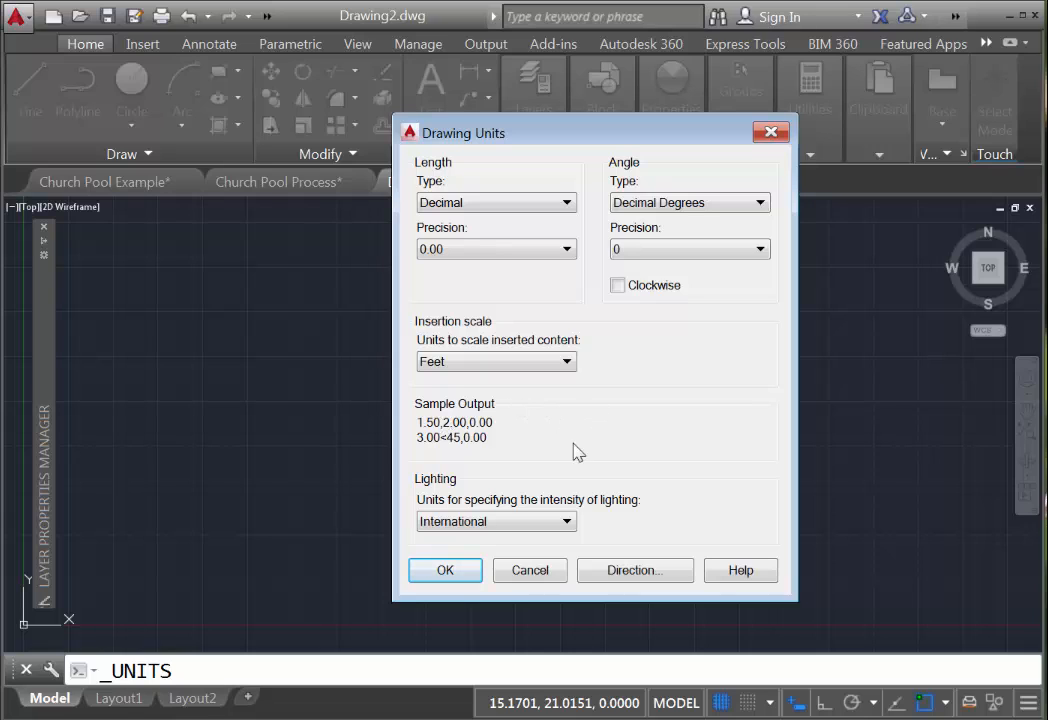
click(462, 578)
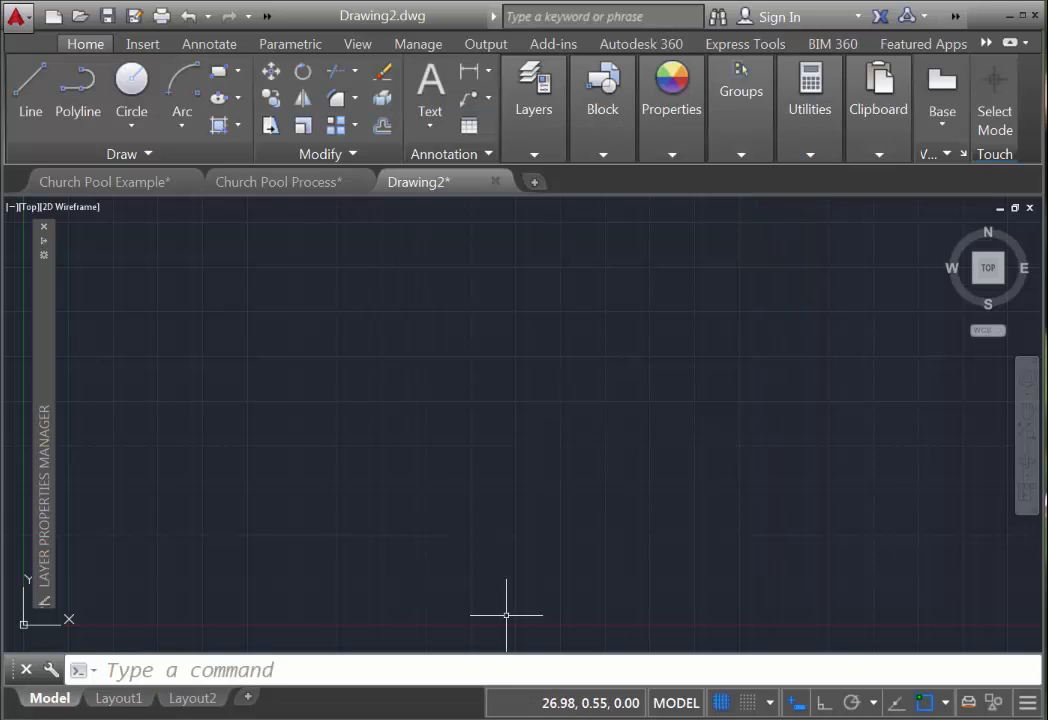
Set the snap and grid spacing to 1.00 in both X and Y, and open the object snap options.
click(770, 703)
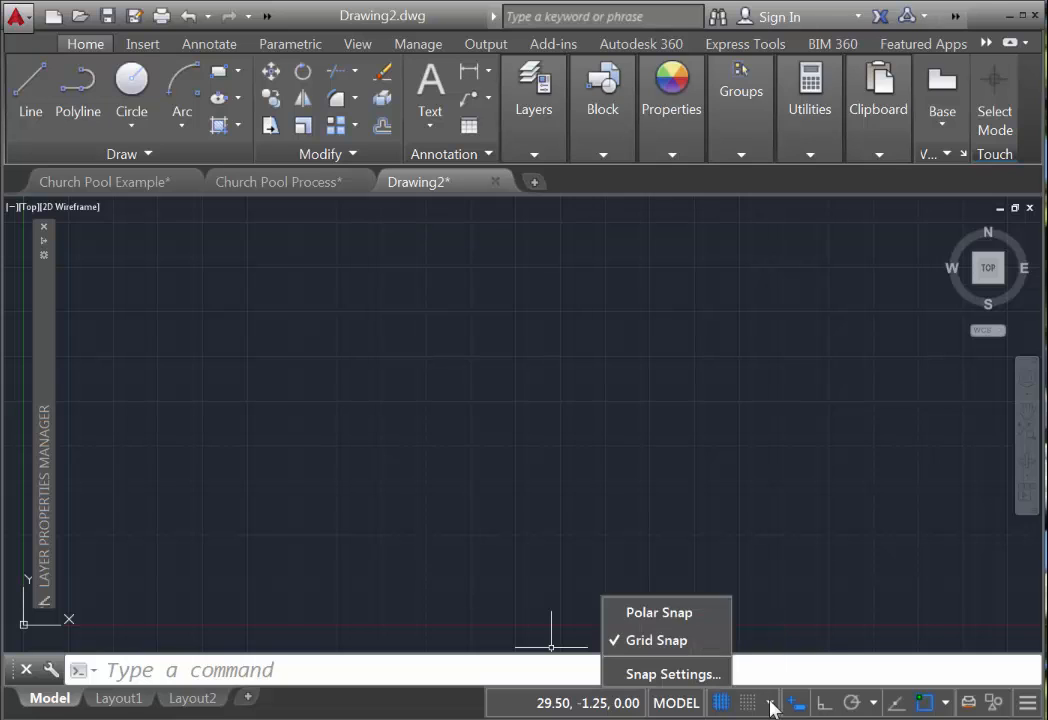
click(672, 674)
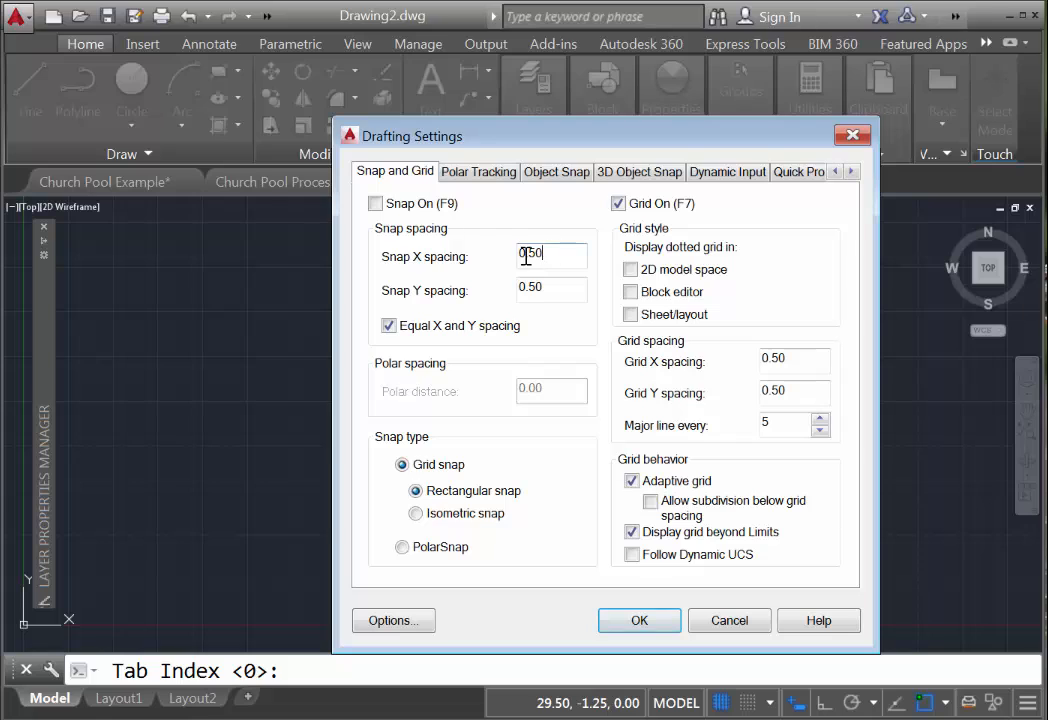
double_click(526, 257)
text(1)
key(Tab)
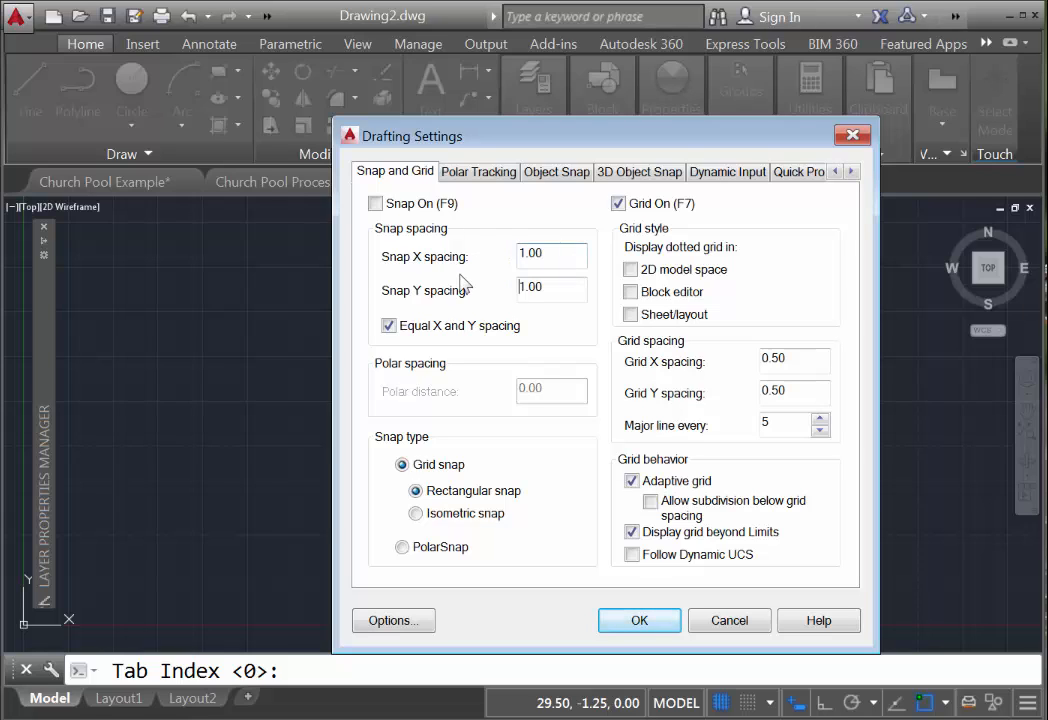
double_click(797, 358)
double_click(802, 357)
text(1)
key(Tab)
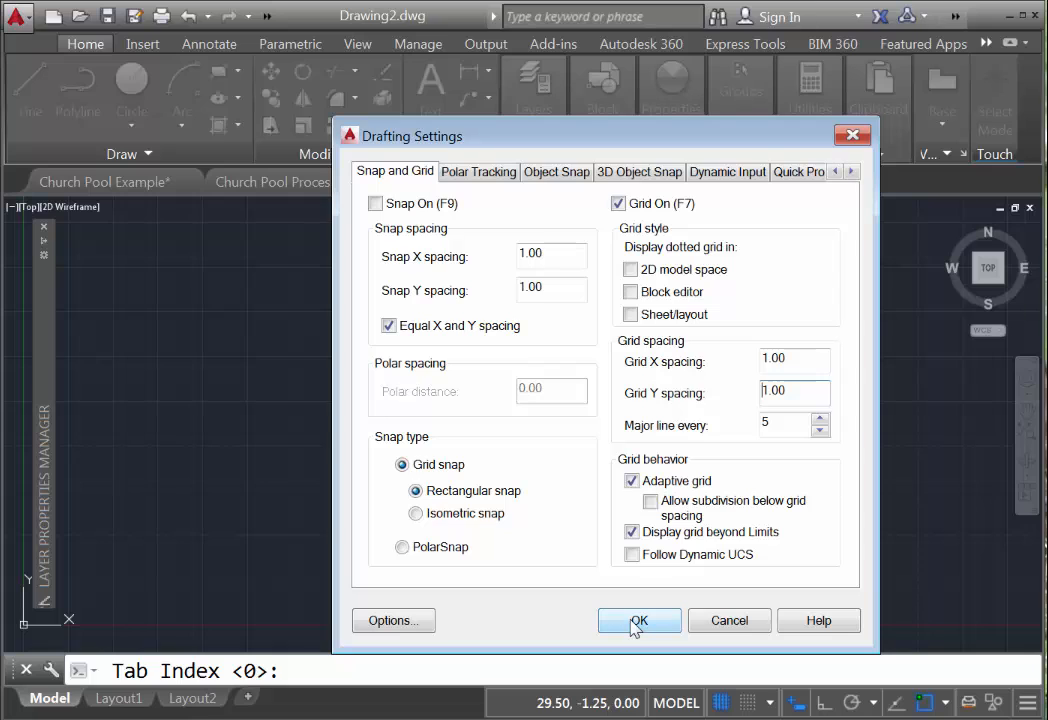
click(637, 621)
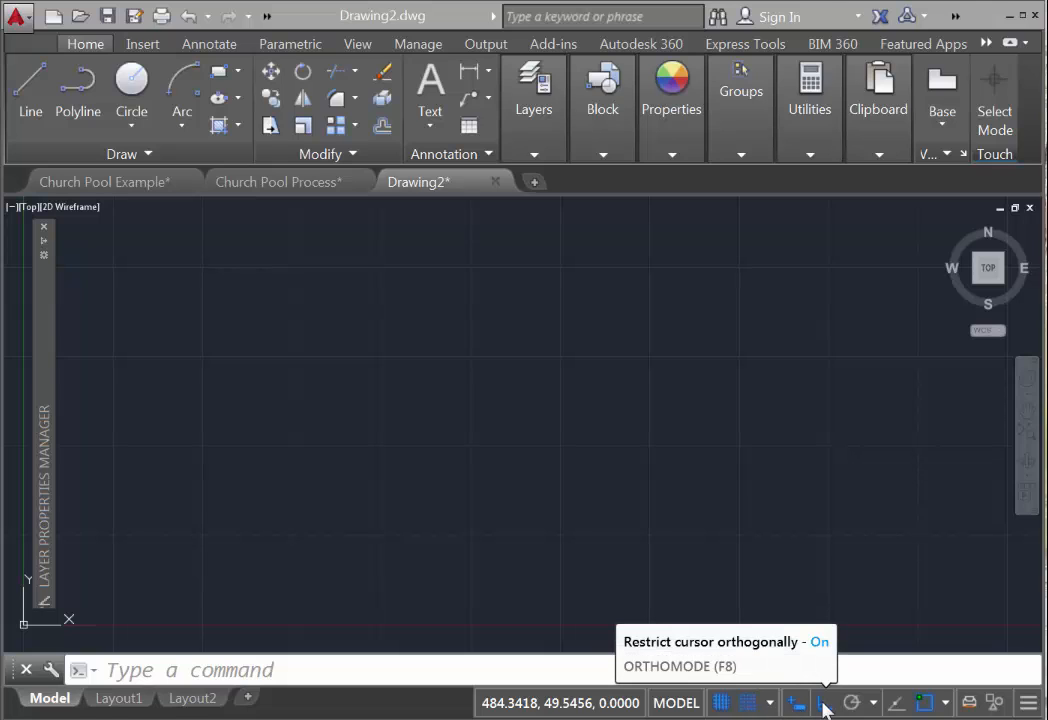
click(945, 703)
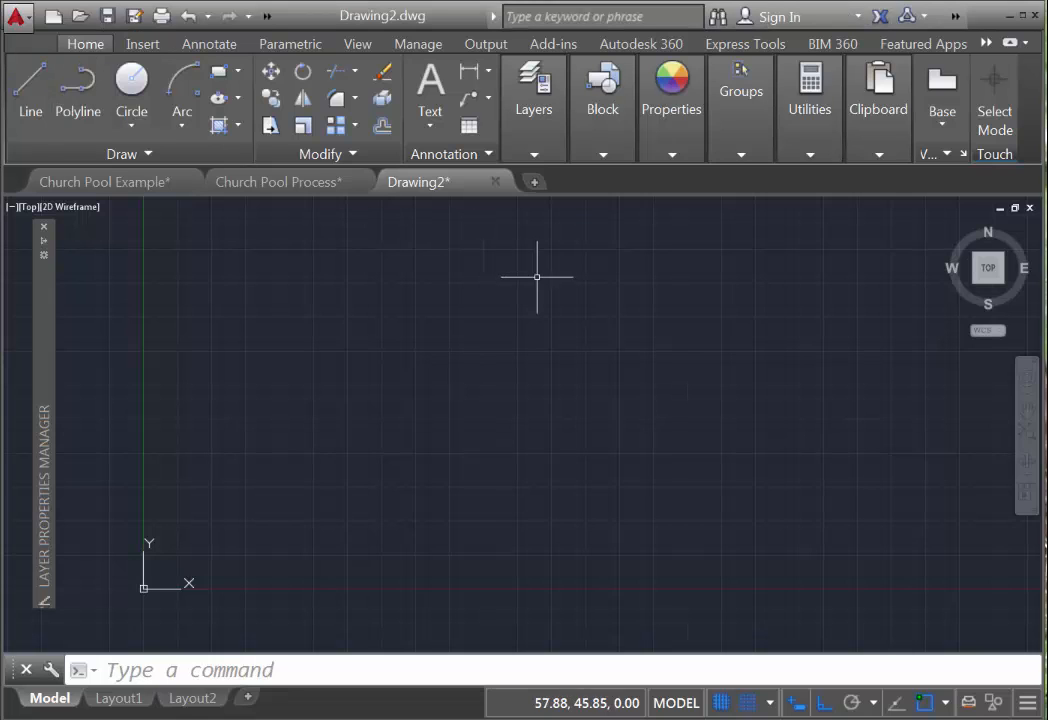
Draw the half-pool outline as an open polyline with segments 12 to the left, 45 down and 12 to the right.
click(82, 88)
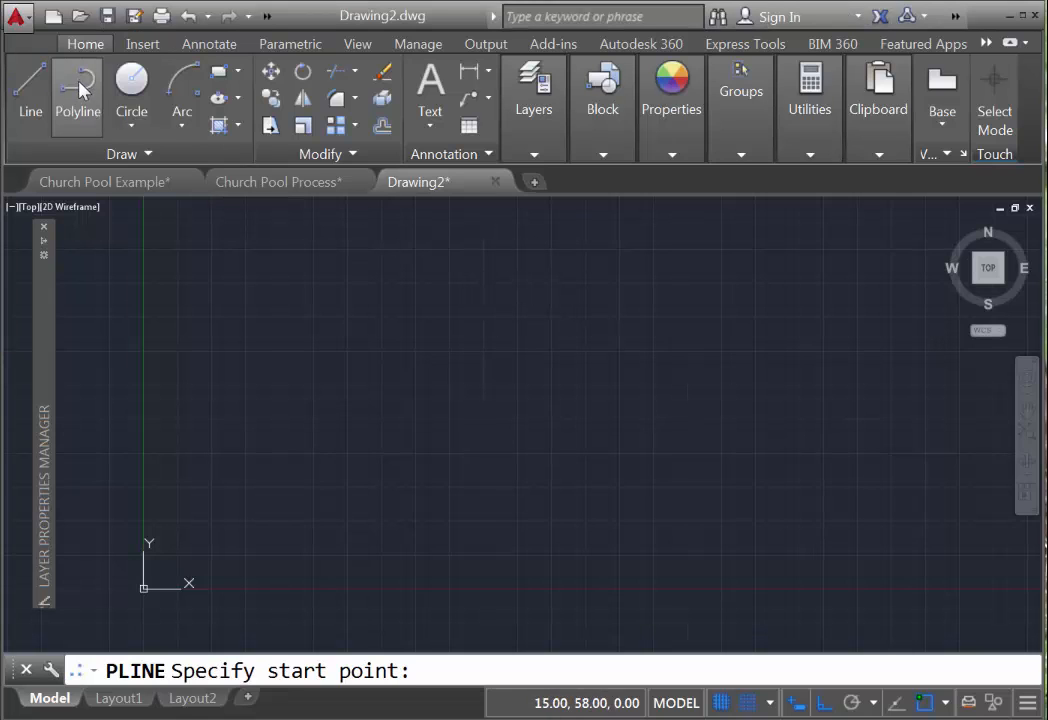
click(600, 283)
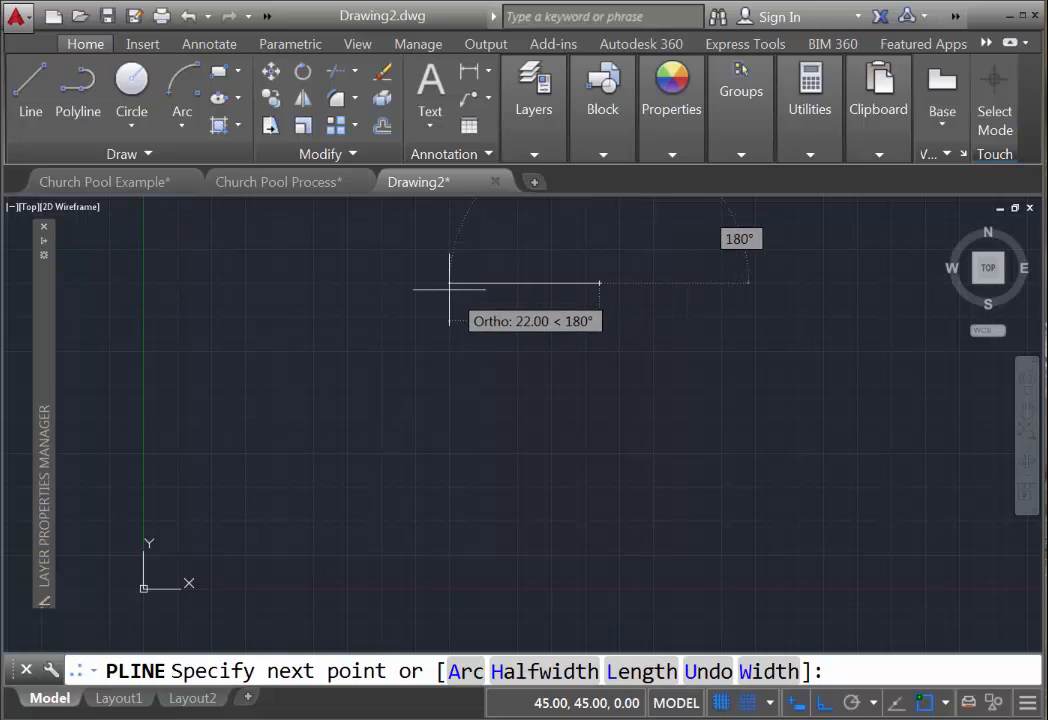
text(12)
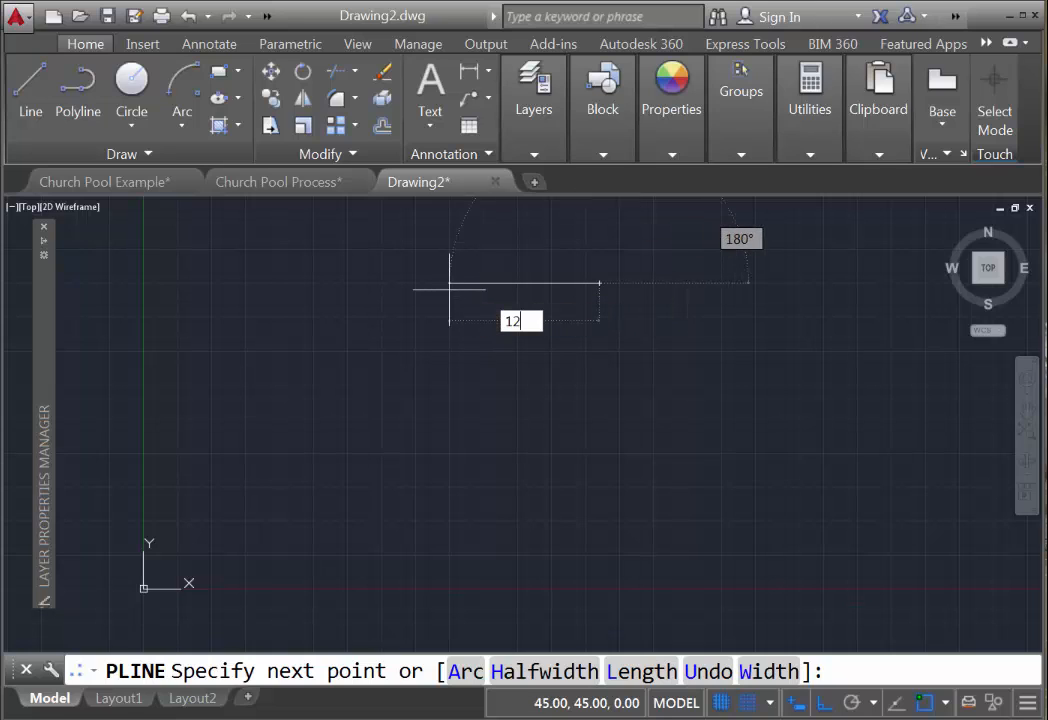
key(Return)
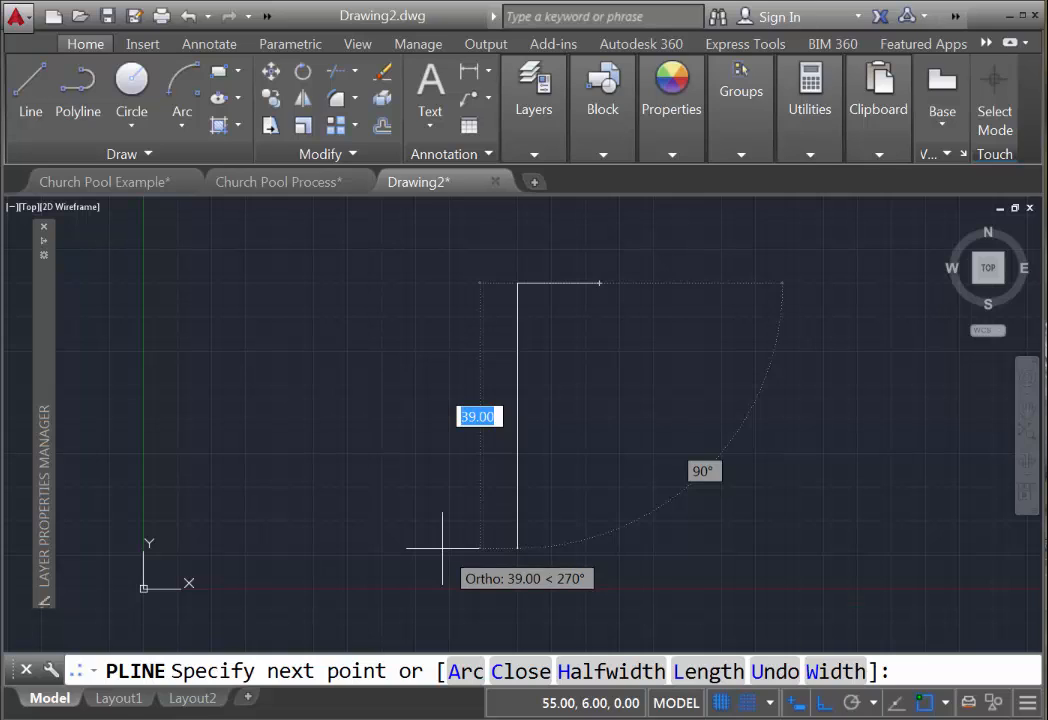
text(45)
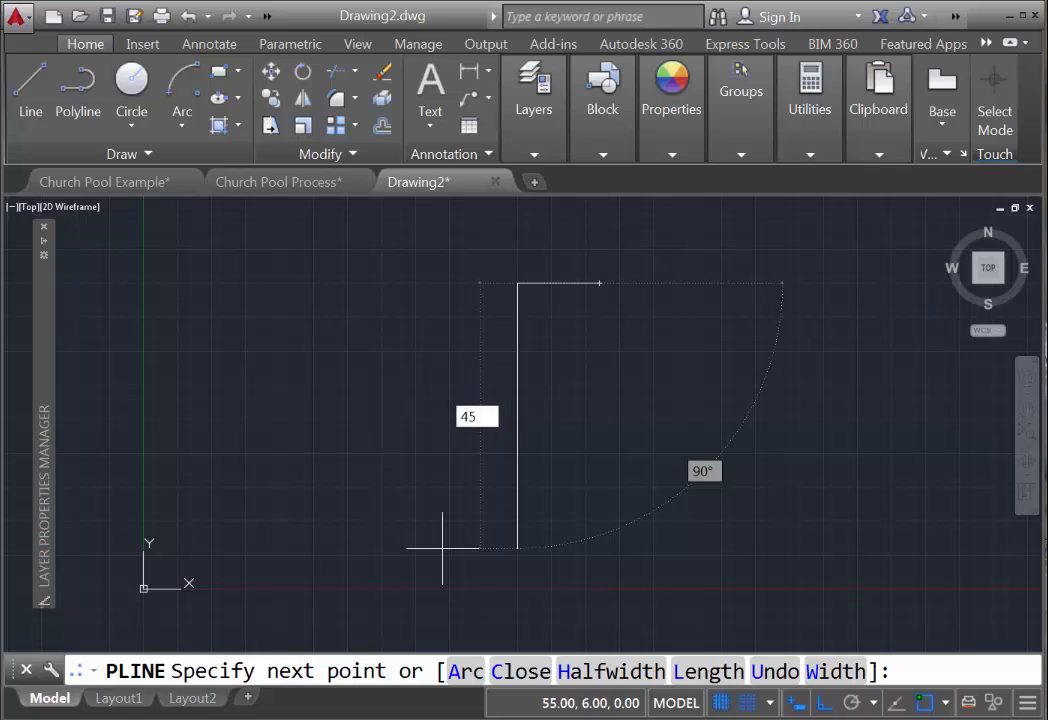
key(Return)
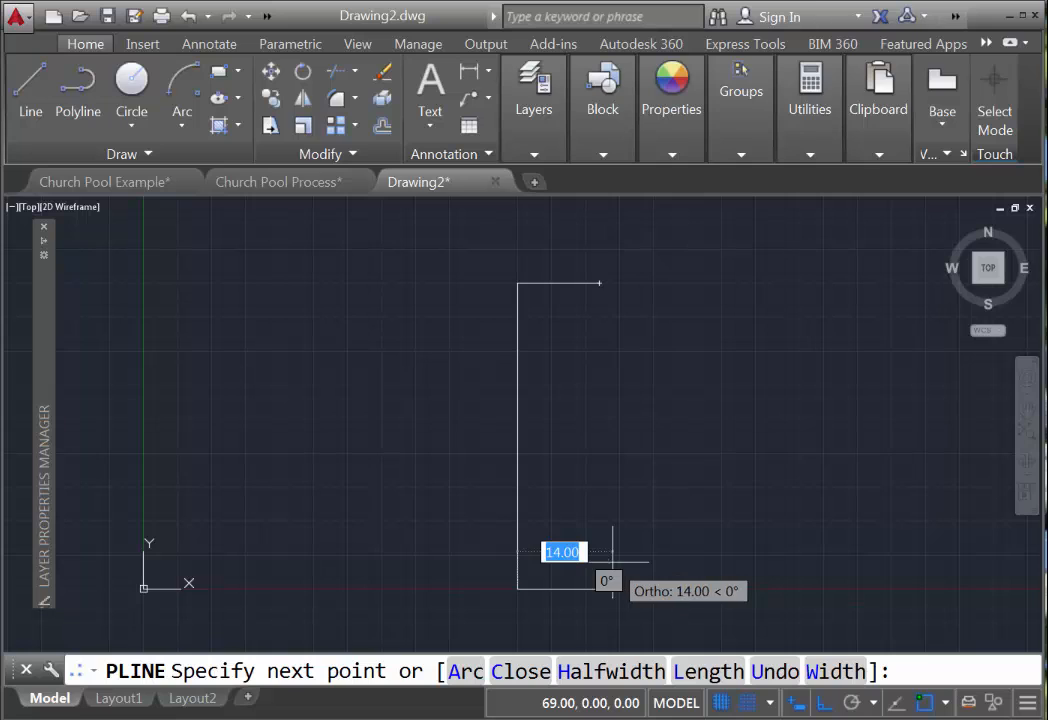
text(12)
key(Return)
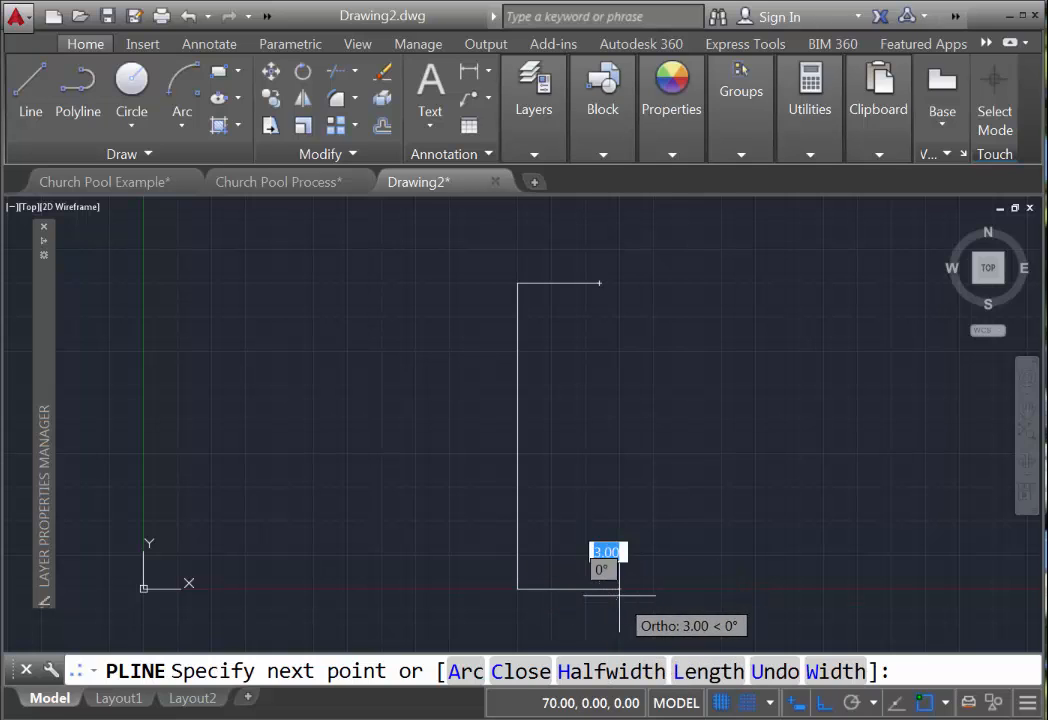
key(Return)
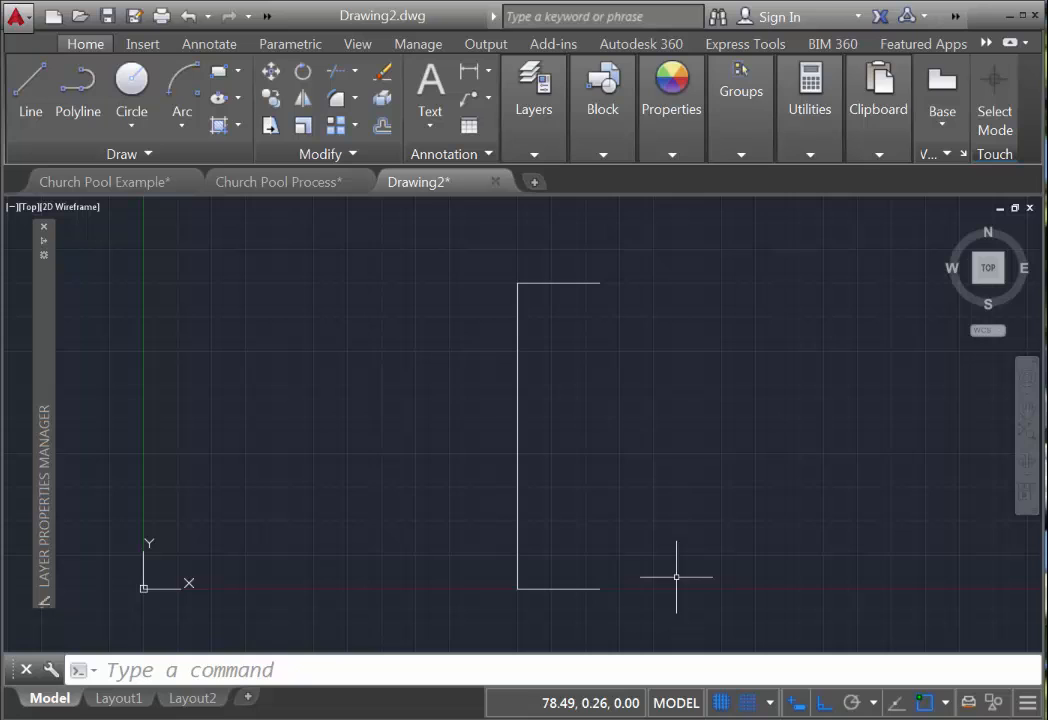
Draw a circle of radius 4 centred on the upper-left corner of the half-pool outline.
click(115, 80)
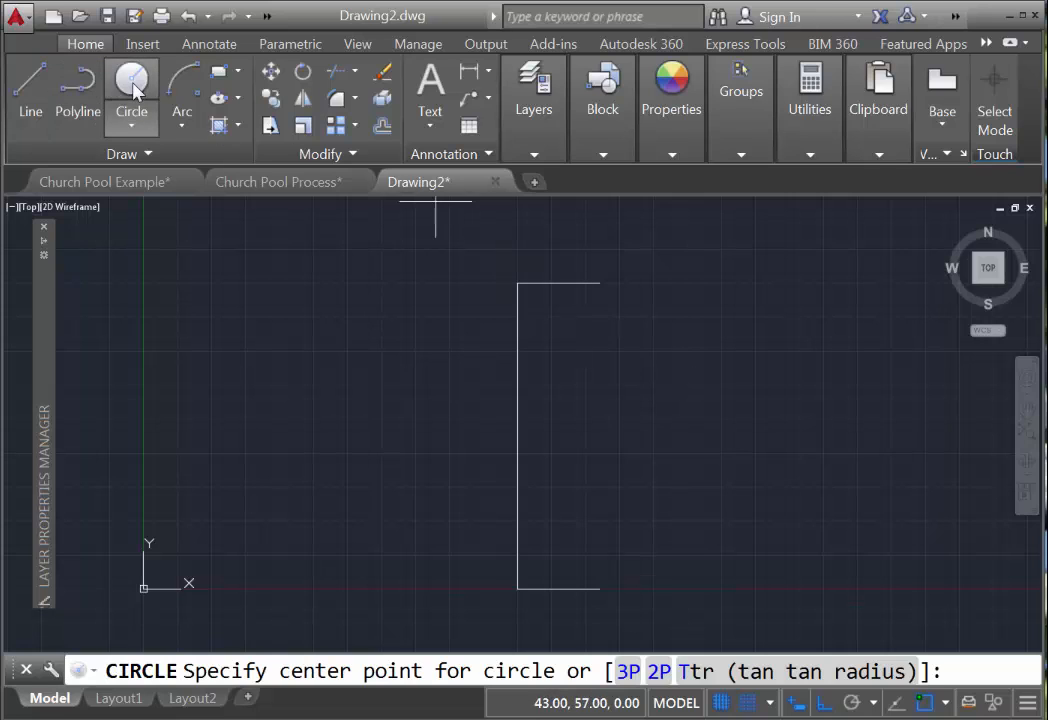
click(517, 283)
text(4)
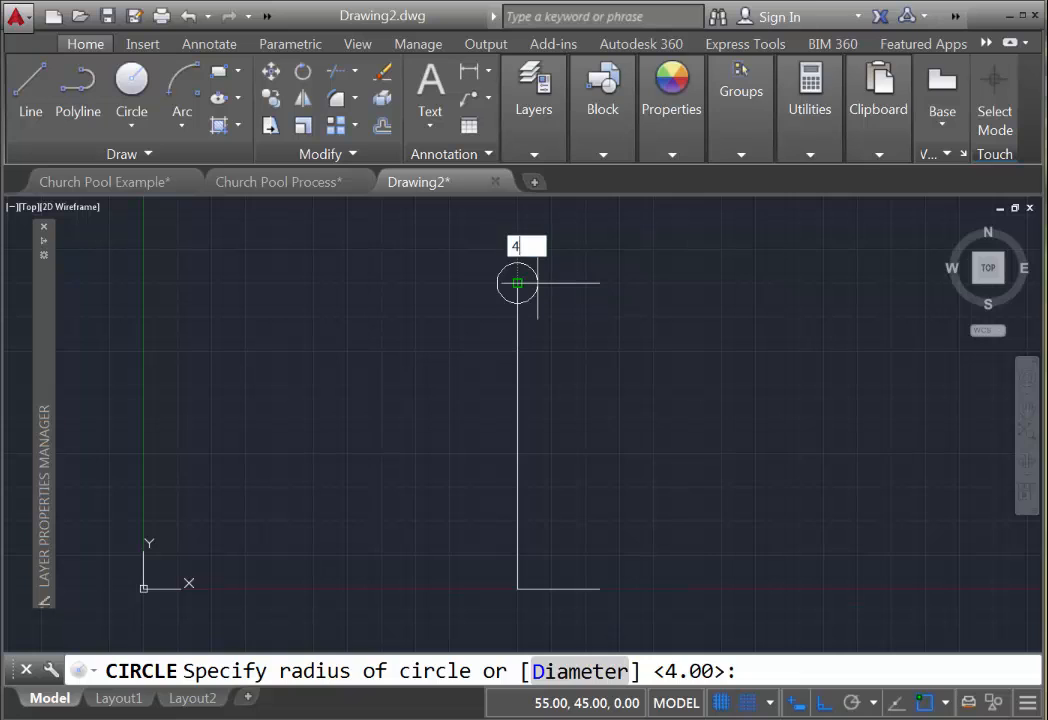
key(Return)
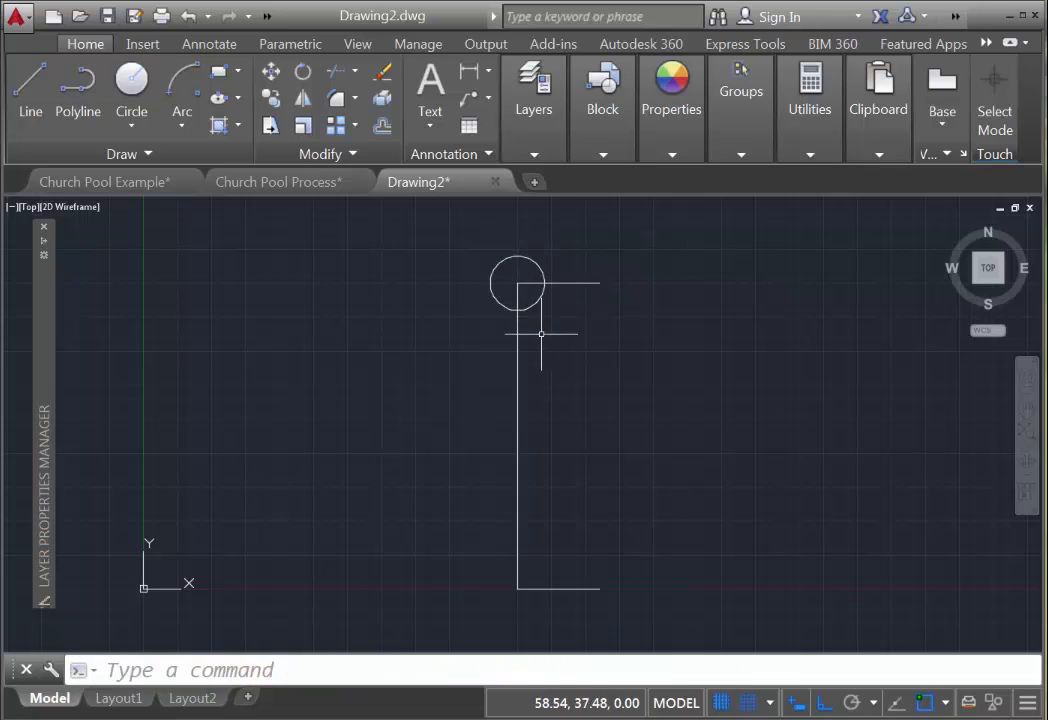
Trim the circle and the outline's upper-left corner to leave a concave quarter arc joining the two edges.
click(335, 72)
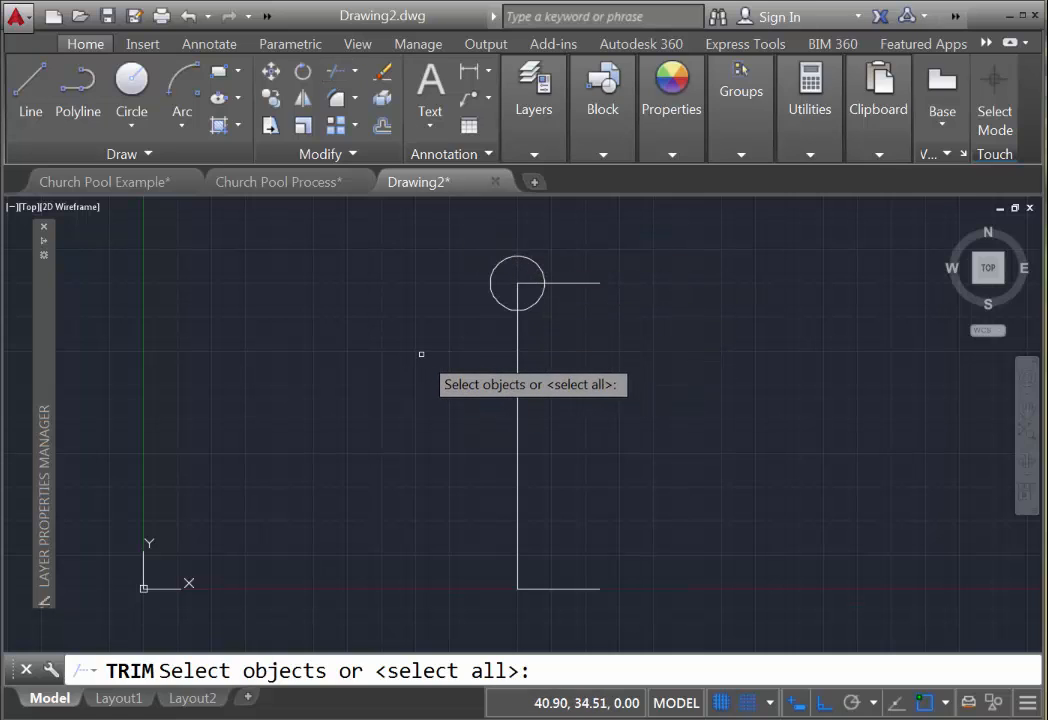
key(Return)
click(568, 283)
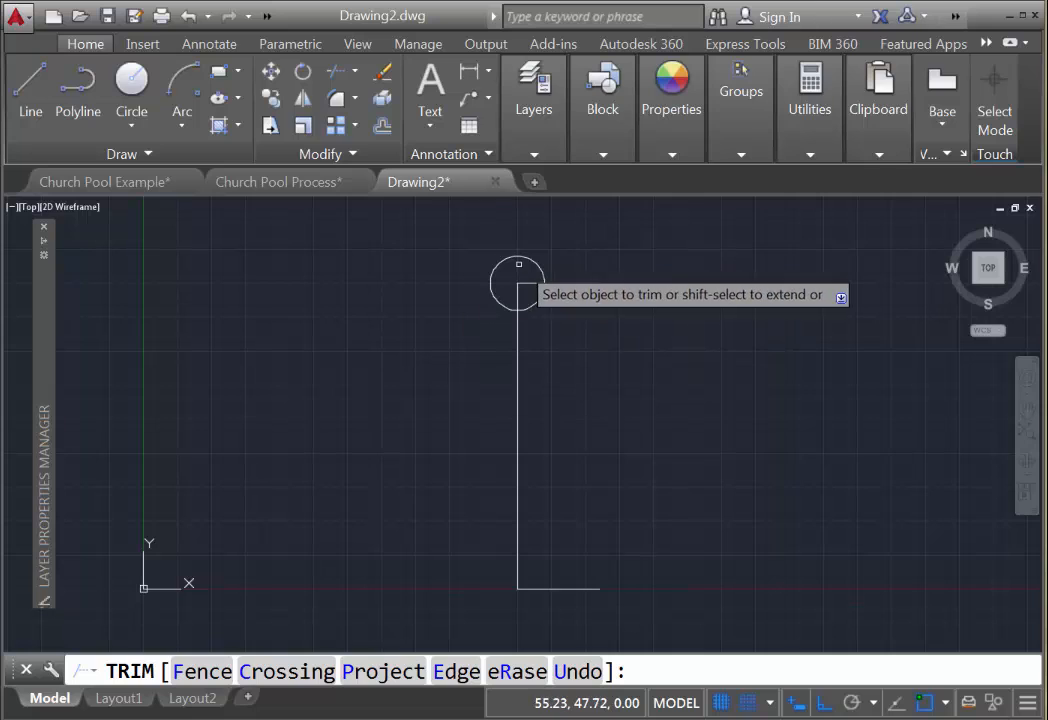
click(532, 260)
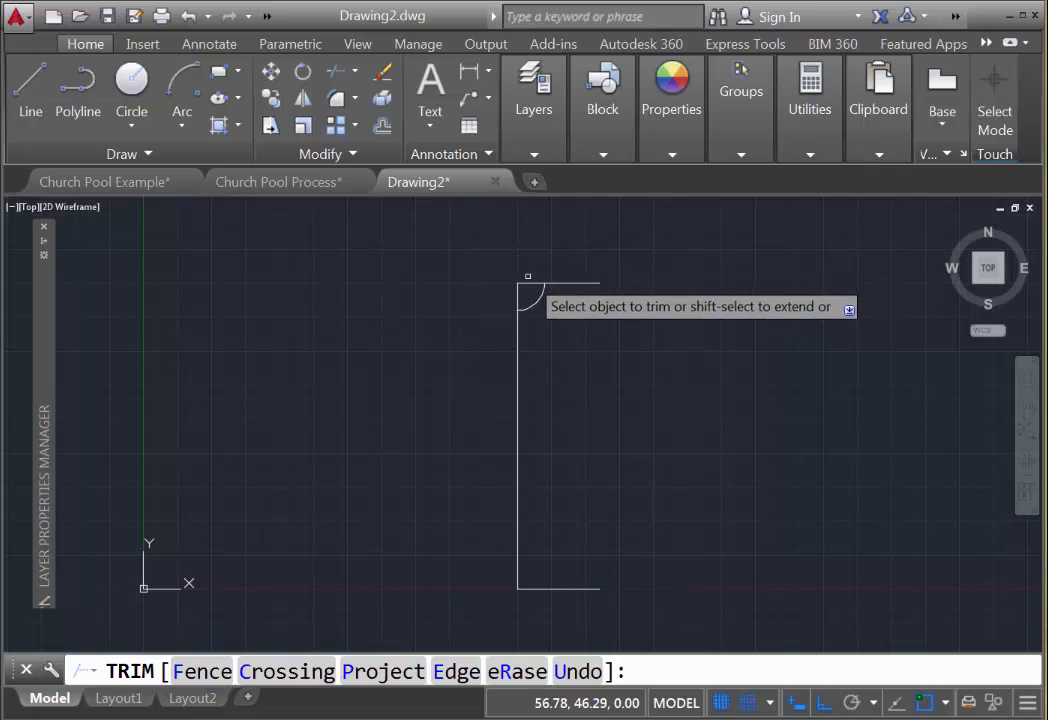
click(528, 283)
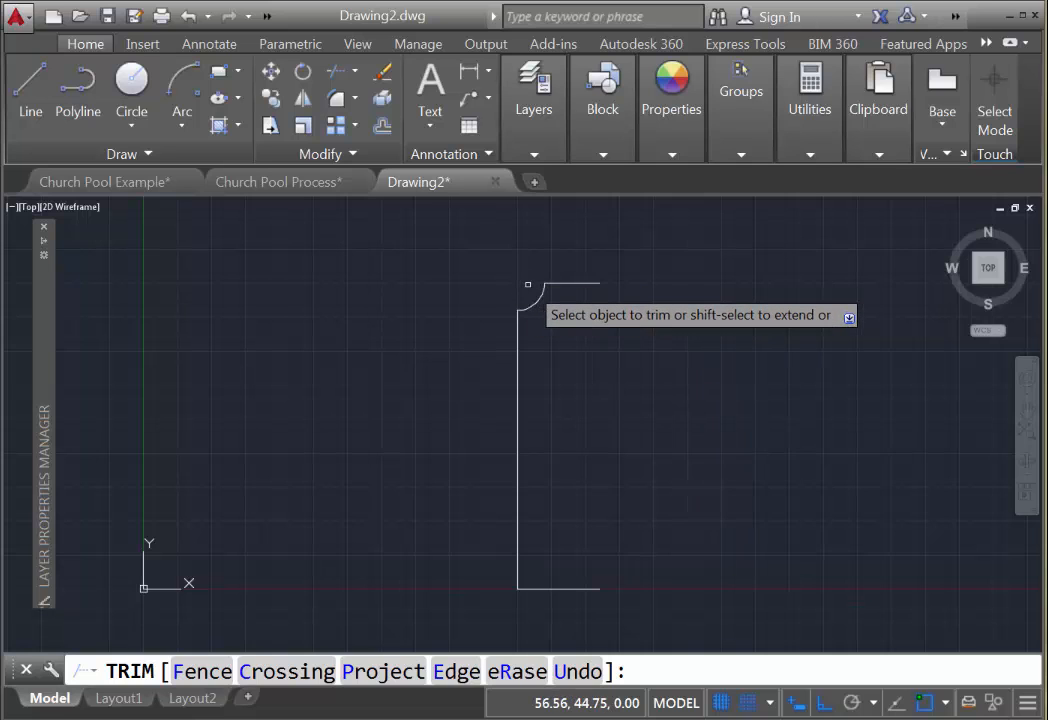
scroll(526, 285, up, 5)
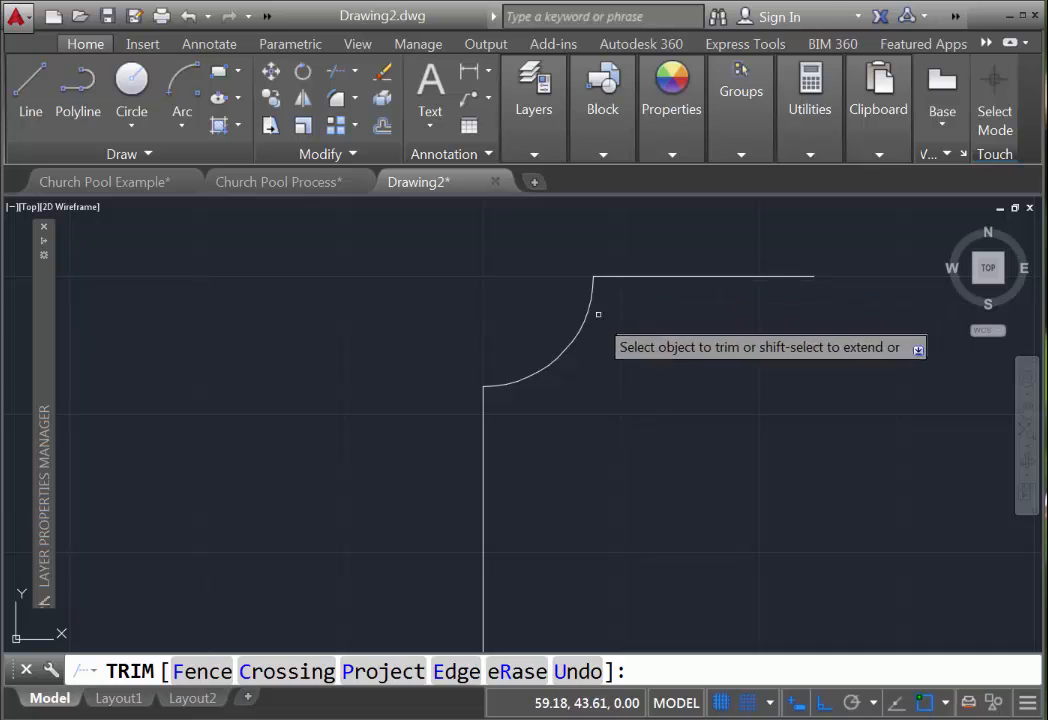
scroll(467, 361, down, 4)
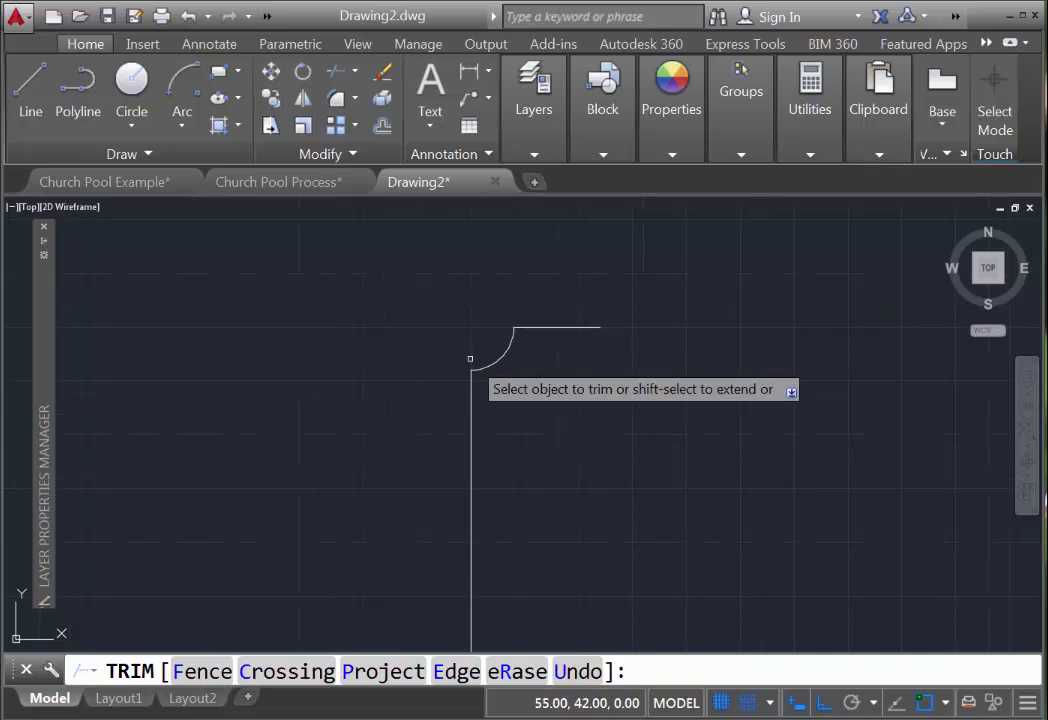
middle_drag(567, 489, 521, 386)
scroll(521, 386, down, 2)
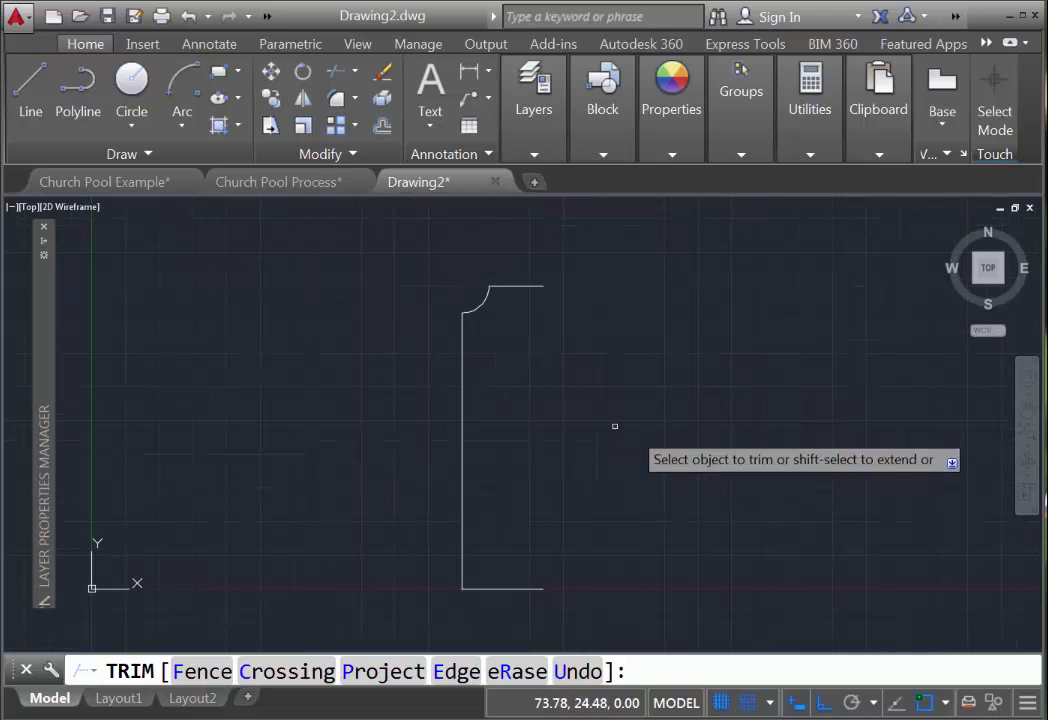
key(Escape)
Draw a 5 by 5 rectangle inside the outline, 1 to the right of and 1 above its lower-left corner.
scroll(618, 575, up, 4)
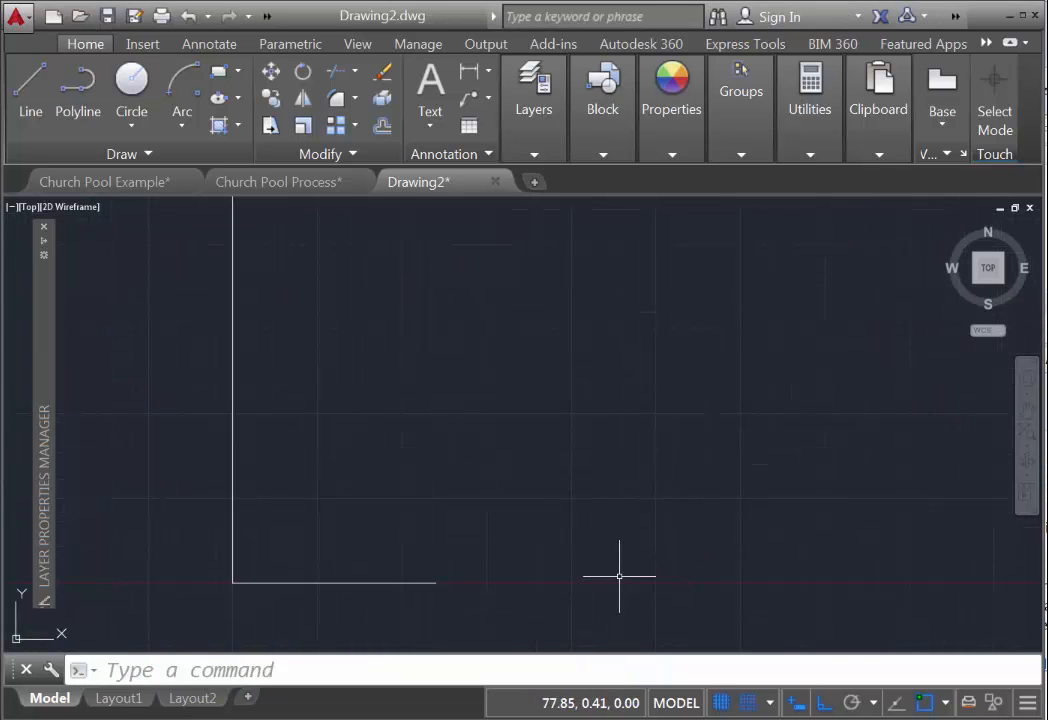
scroll(518, 522, up, 4)
middle_drag(535, 498, 996, 427)
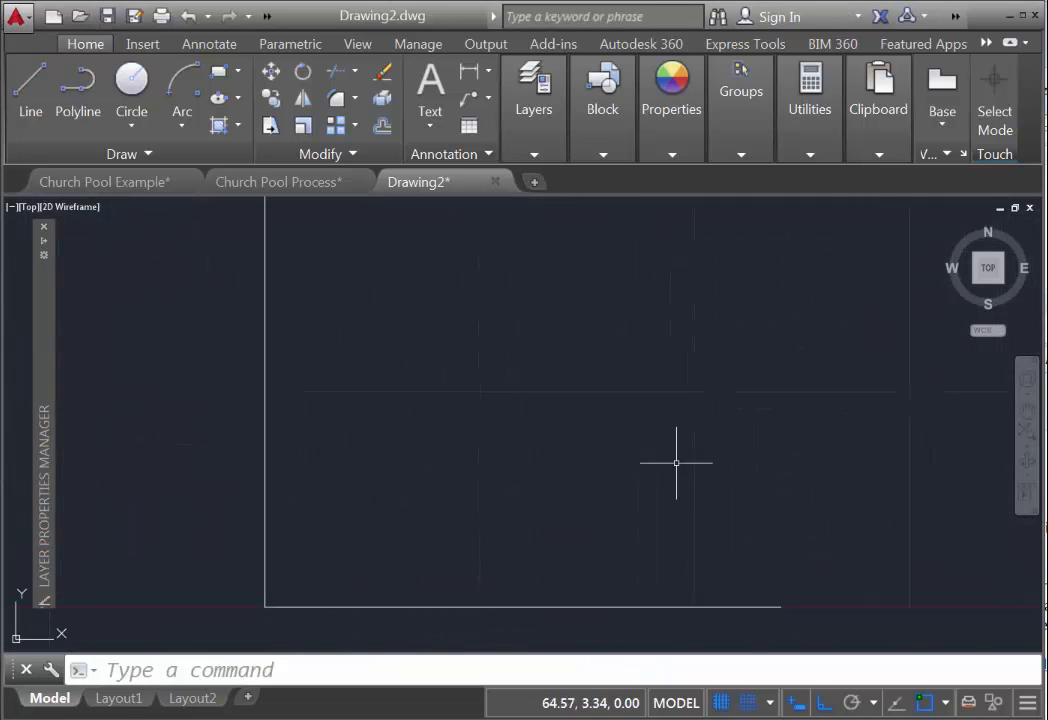
middle_drag(179, 469, 371, 428)
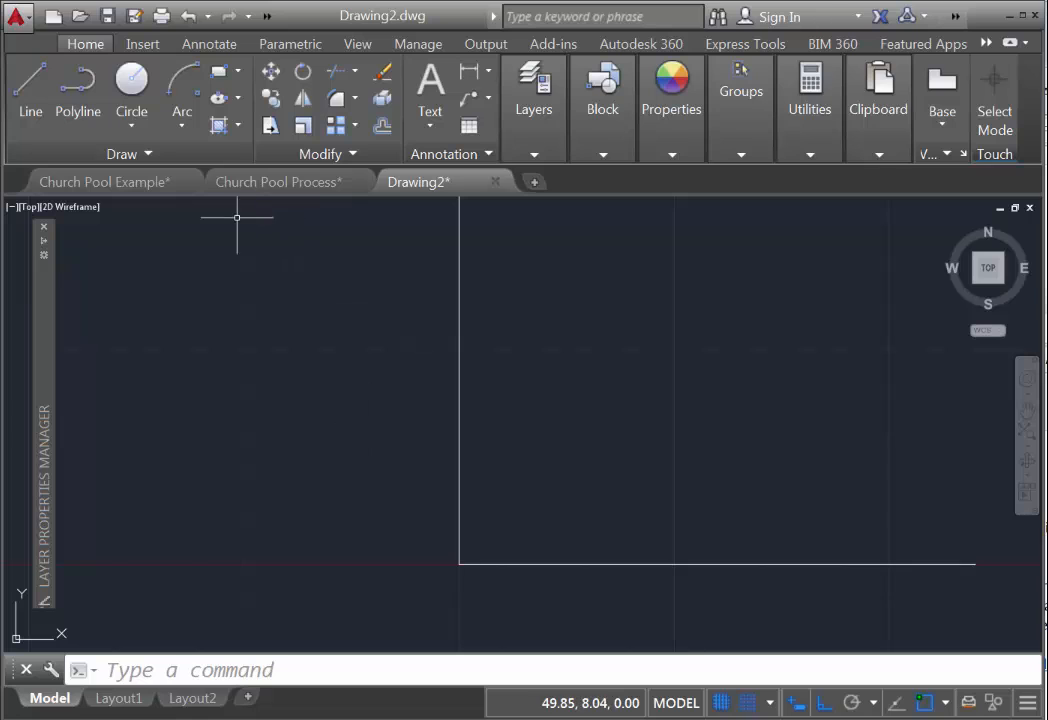
click(219, 71)
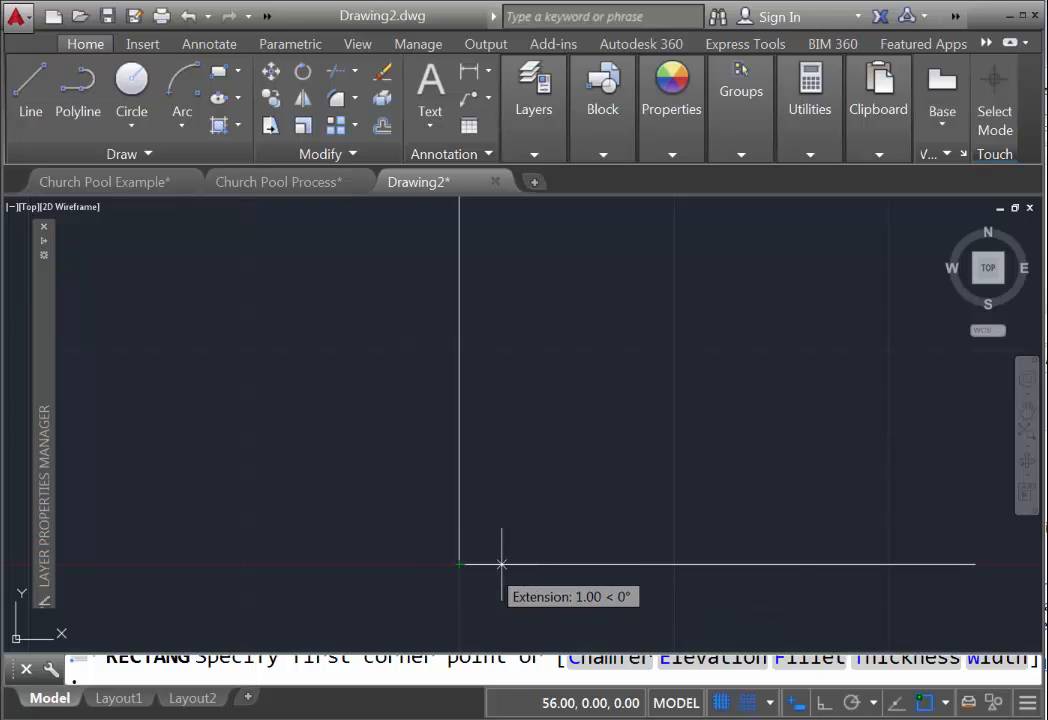
click(501, 520)
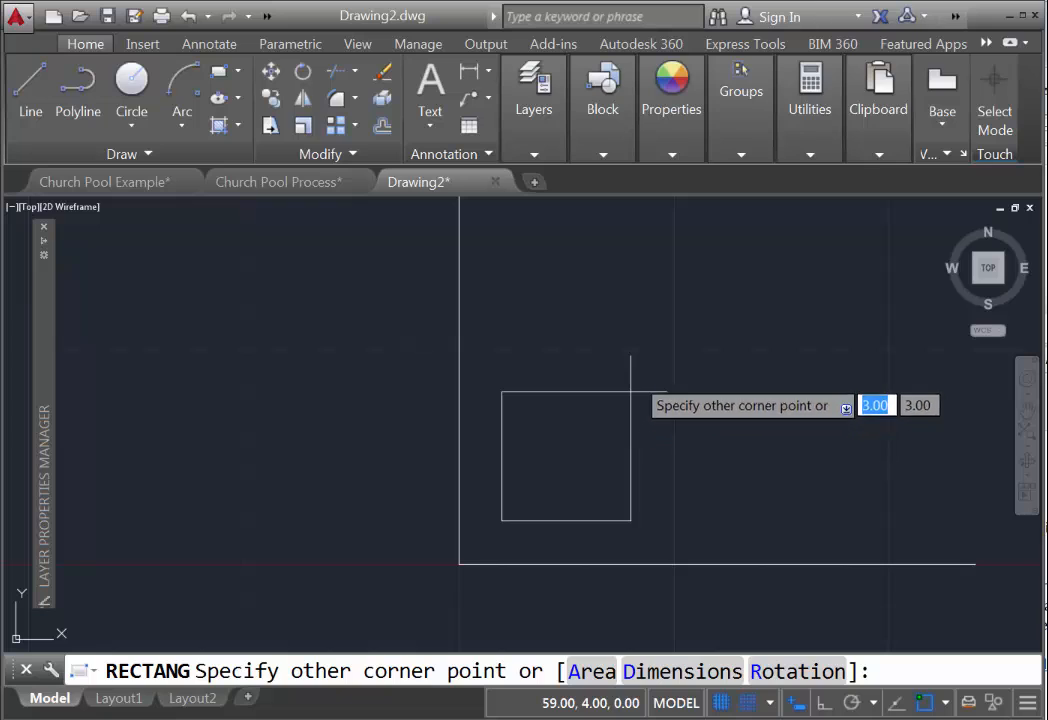
click(717, 305)
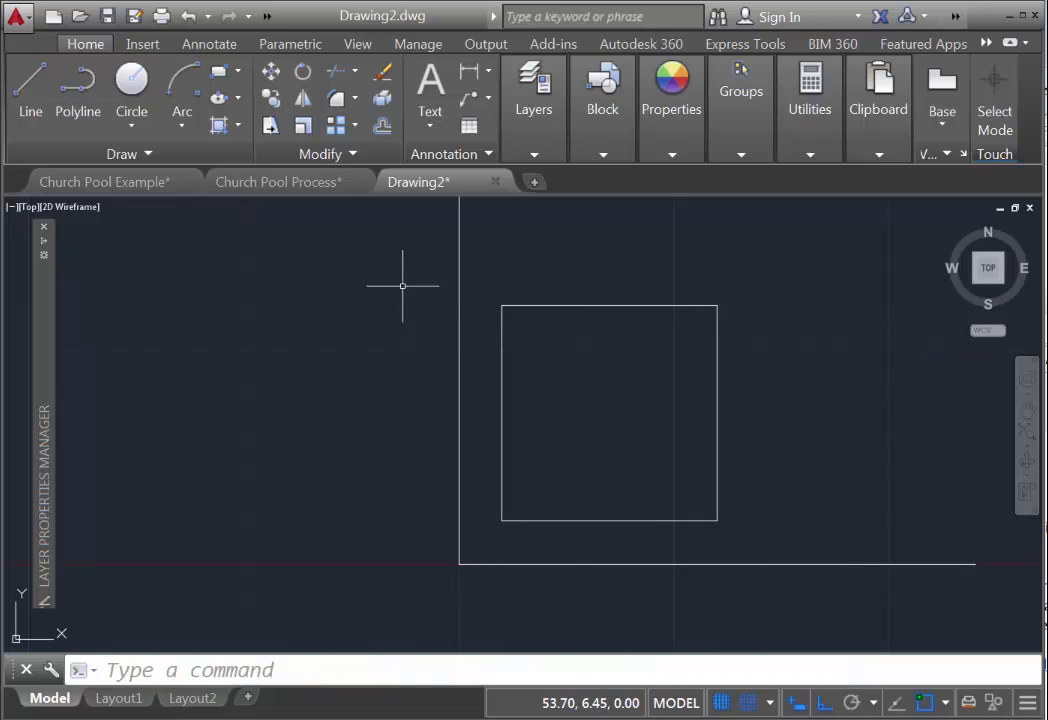
Draw a horizontal line 6 long to the right from the square's right edge, starting 1 above its lower-right corner.
middle_drag(792, 424, 594, 433)
click(30, 85)
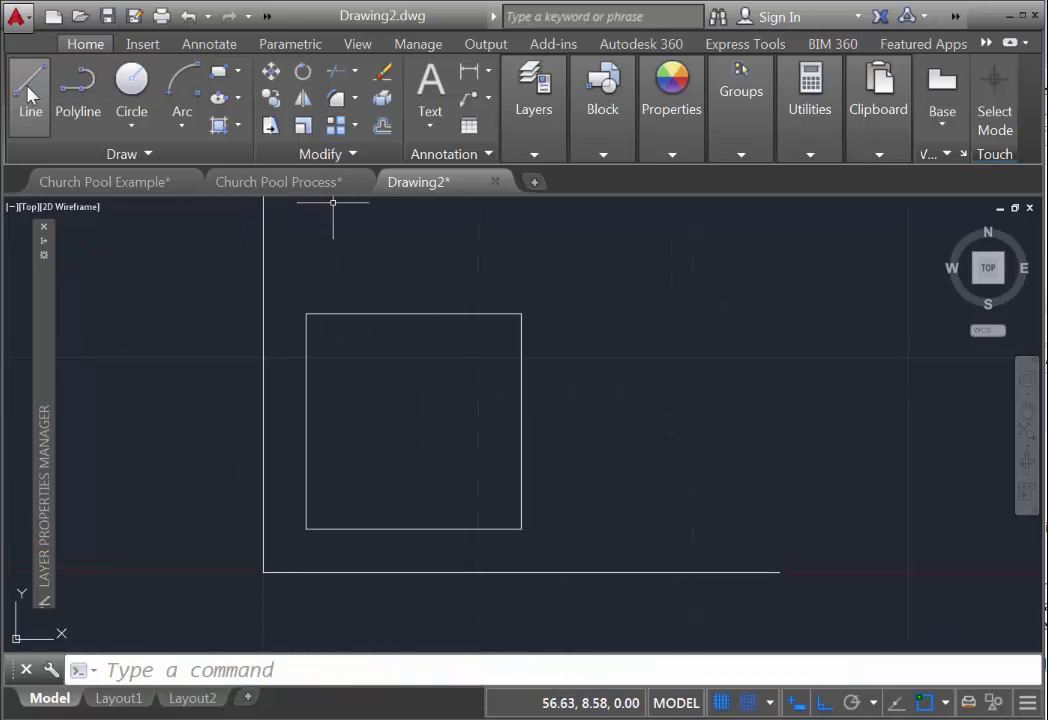
click(519, 487)
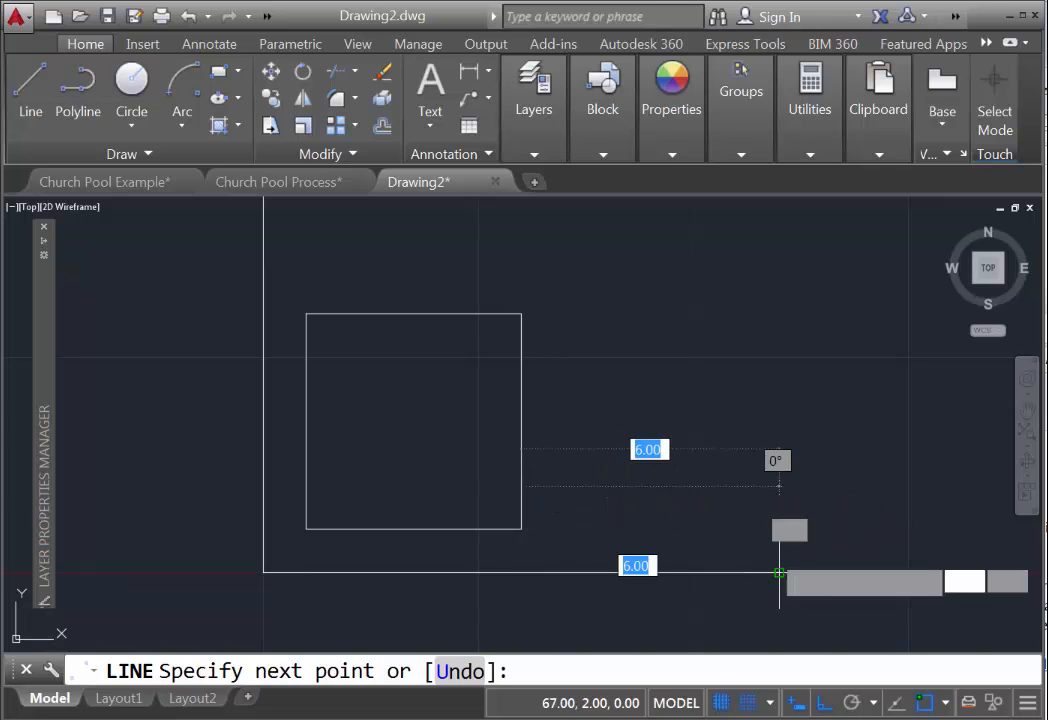
click(779, 486)
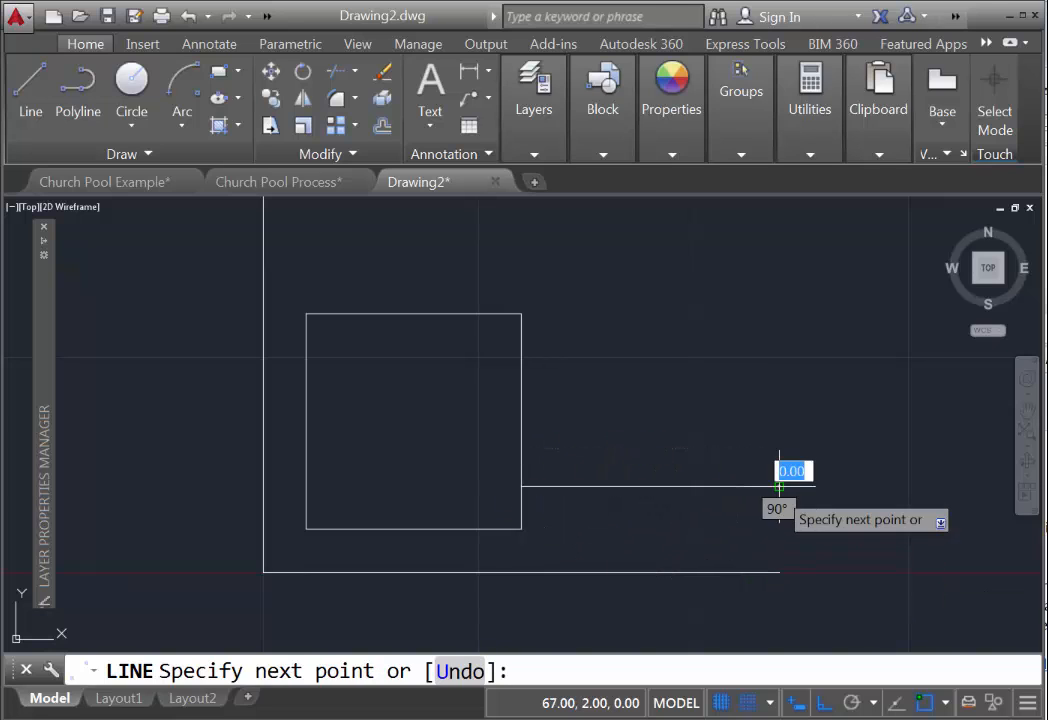
key(Return)
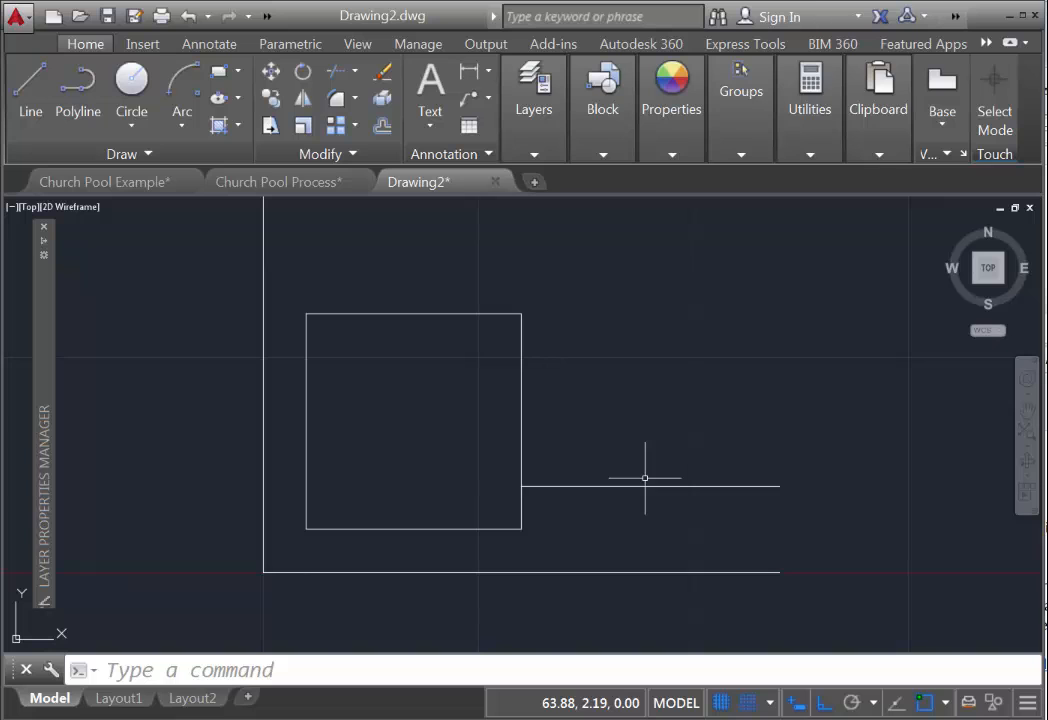
Offset the horizontal line upward three times at a distance of 1 to form the parallel step lines.
click(383, 127)
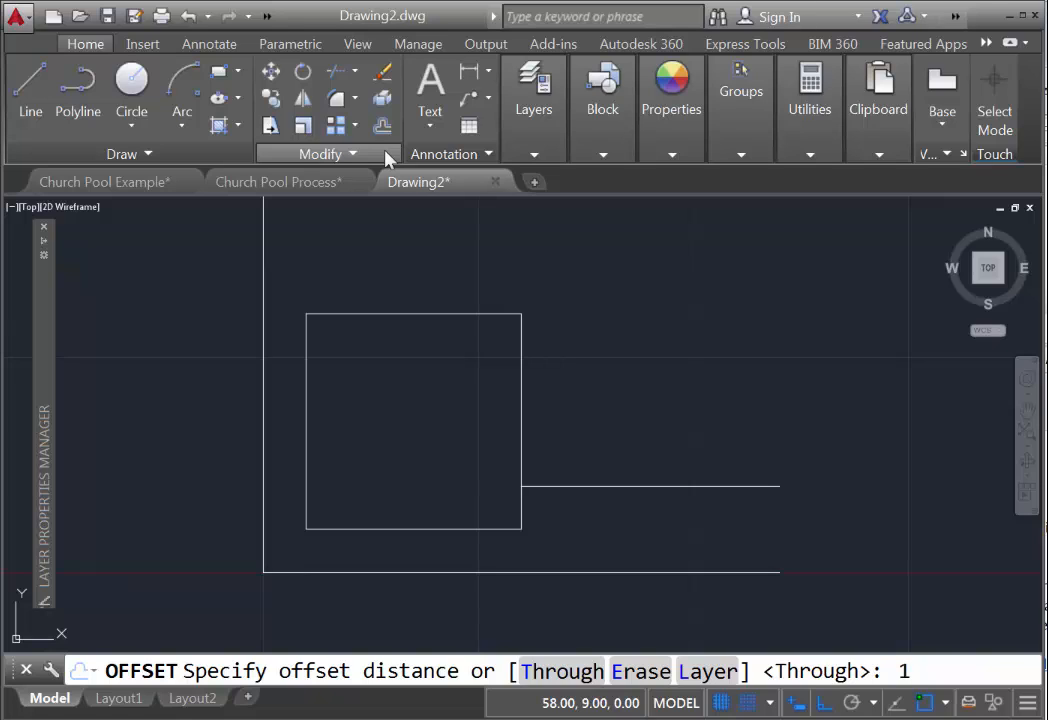
text(1)
key(Return)
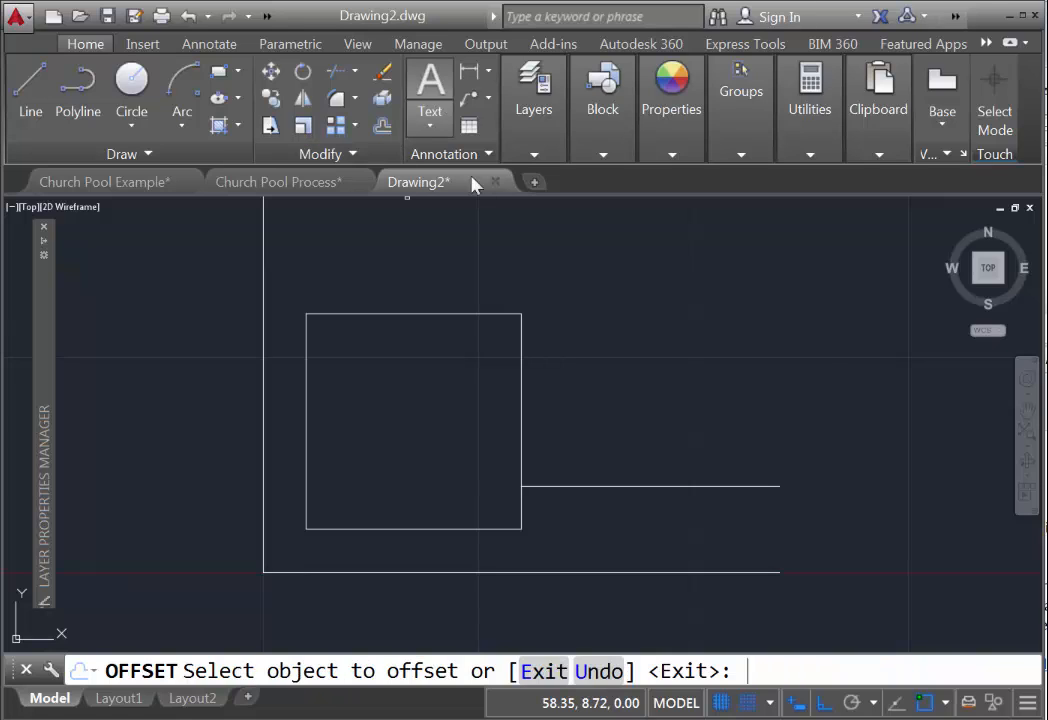
click(632, 487)
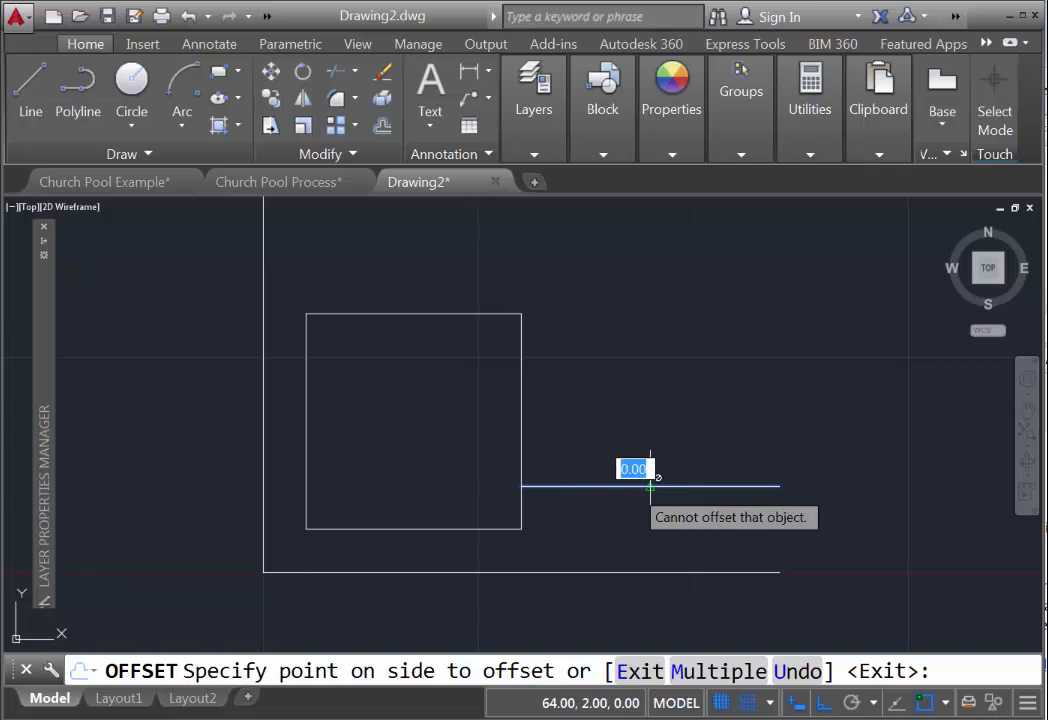
click(640, 446)
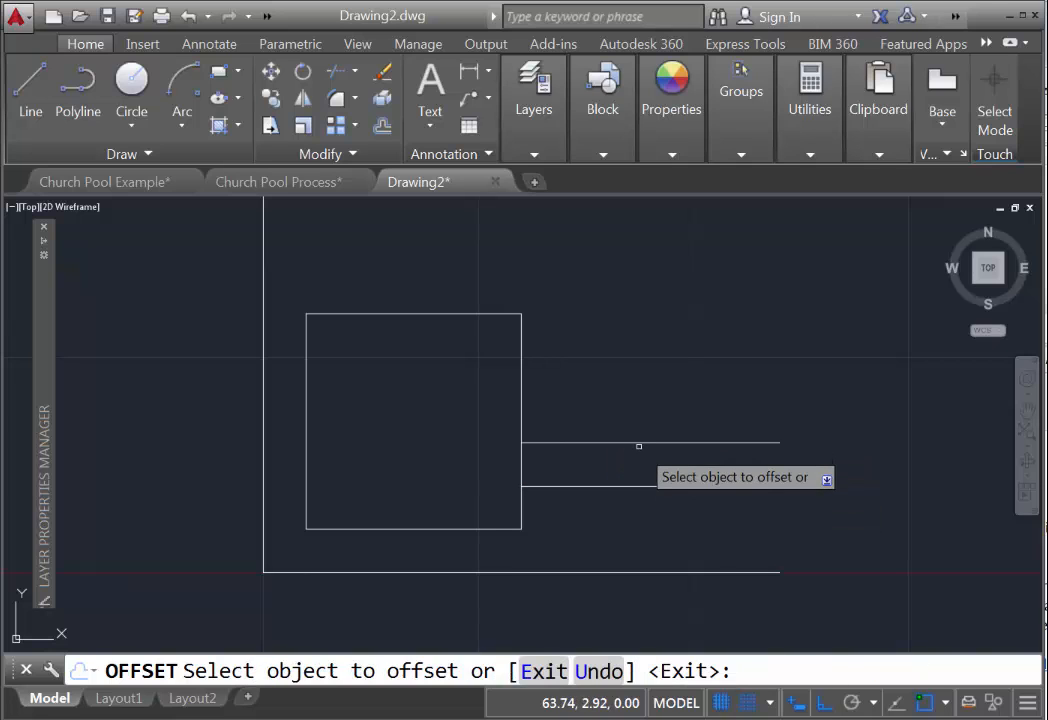
click(644, 442)
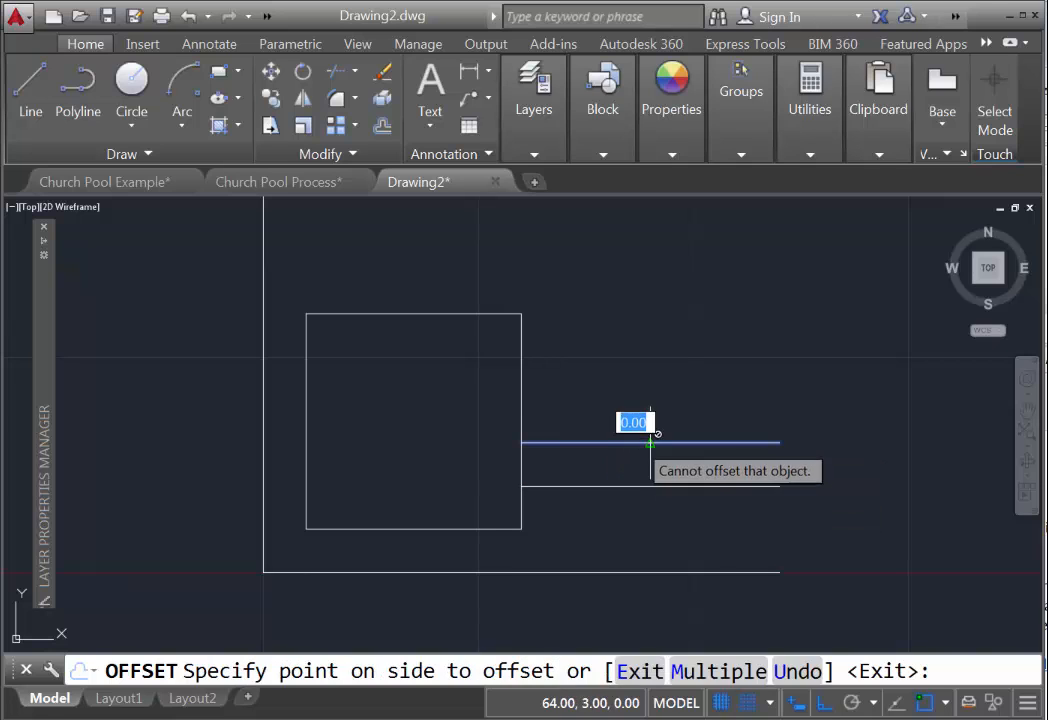
click(645, 400)
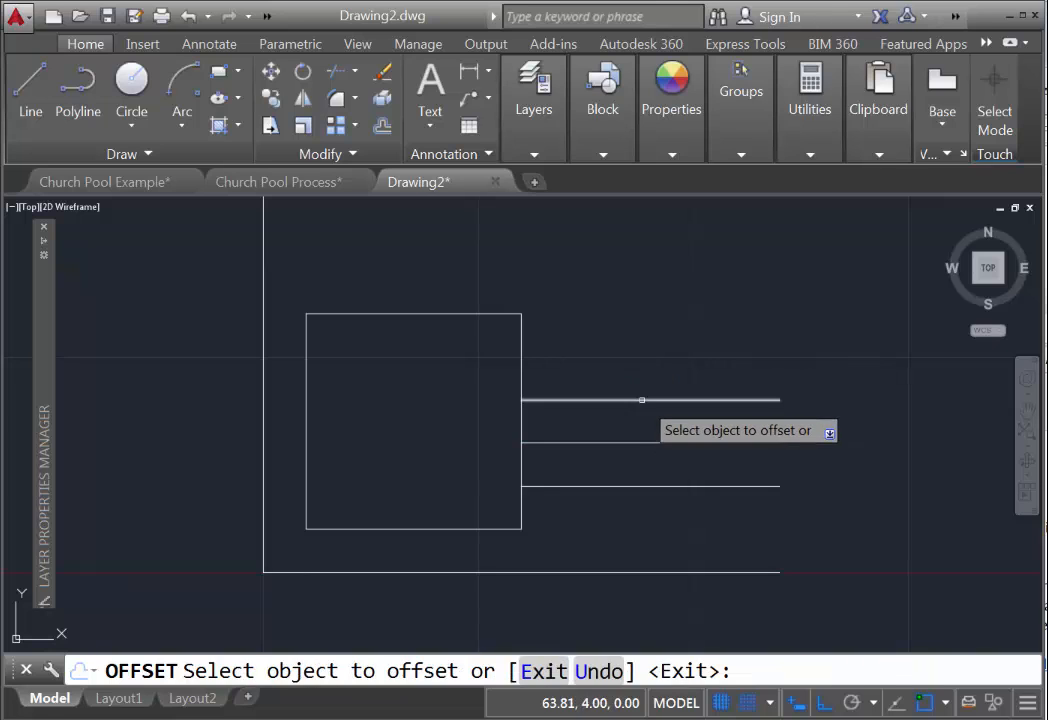
click(642, 400)
click(648, 348)
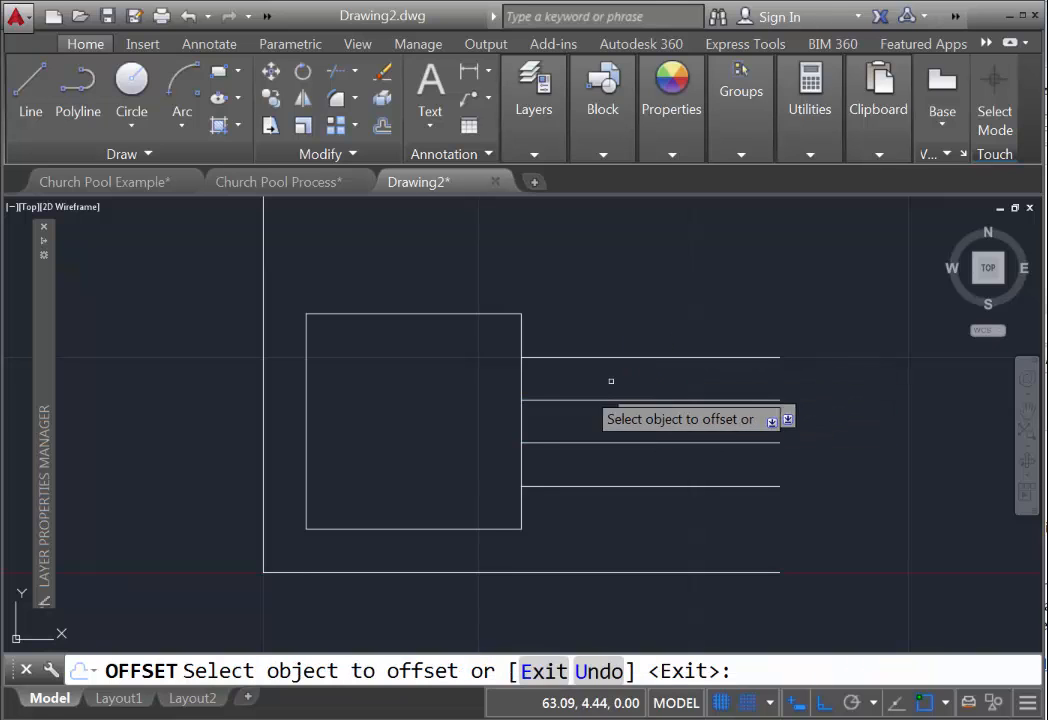
Offset the square inward by 1.
click(521, 358)
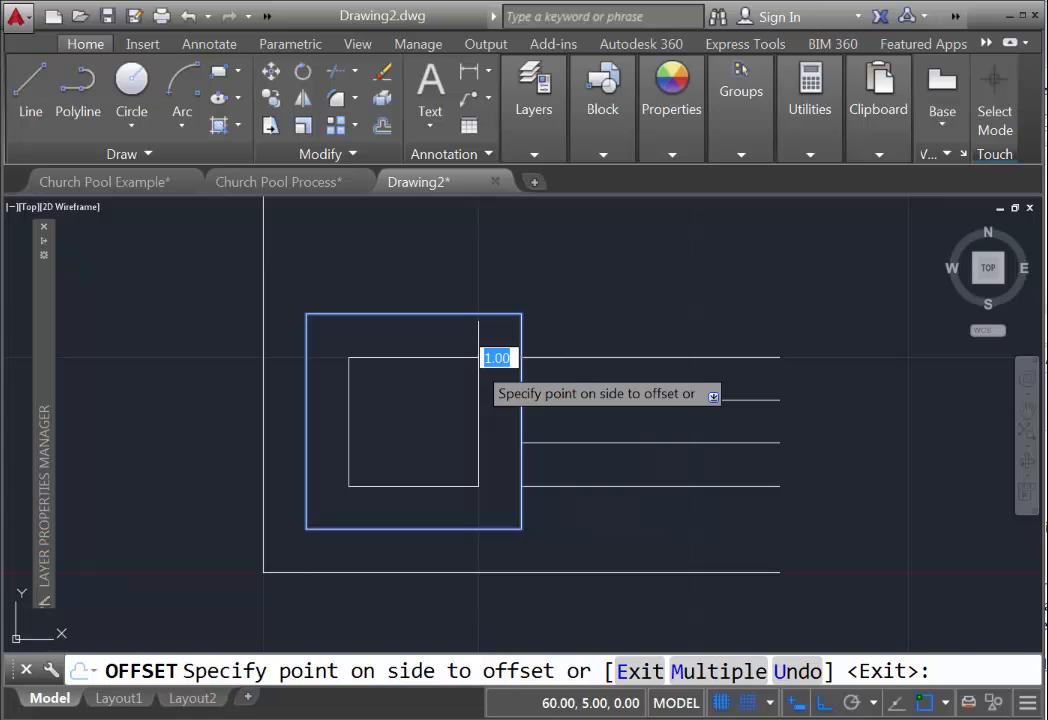
click(478, 357)
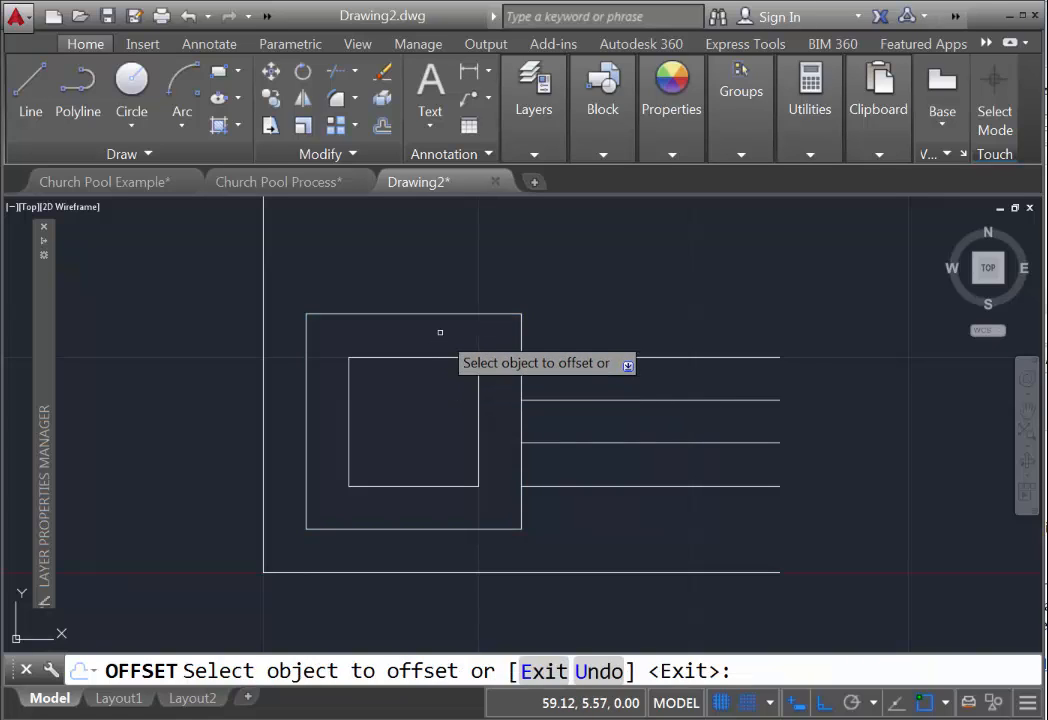
key(Escape)
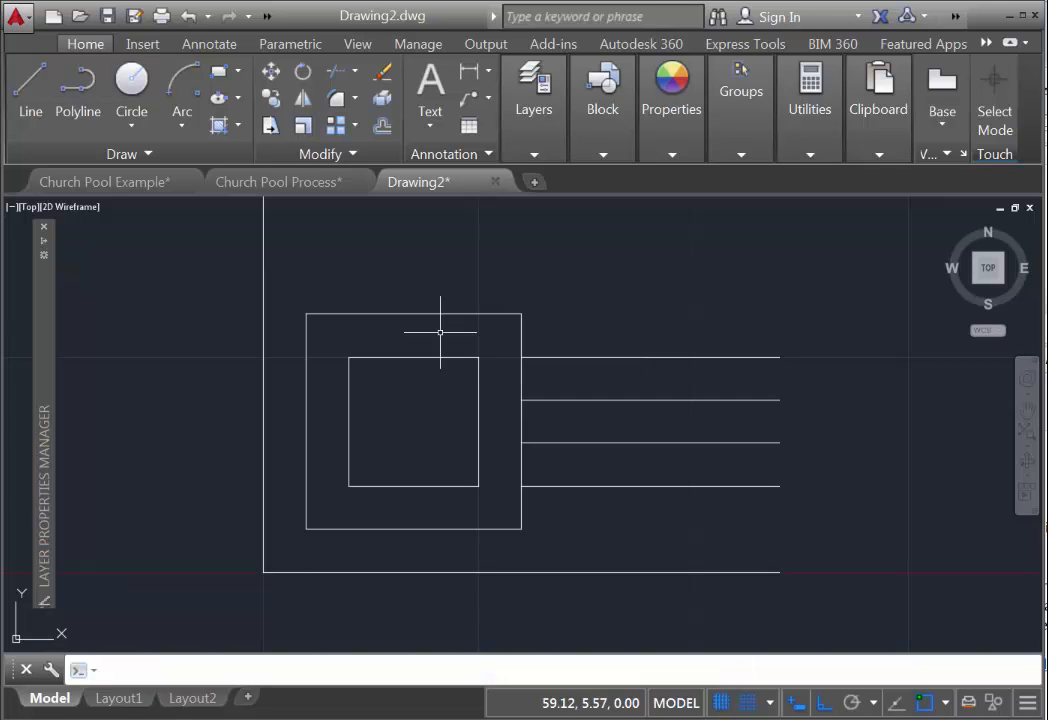
Offset the outline's long vertical side and bottom edge inward by 2.
key(Return)
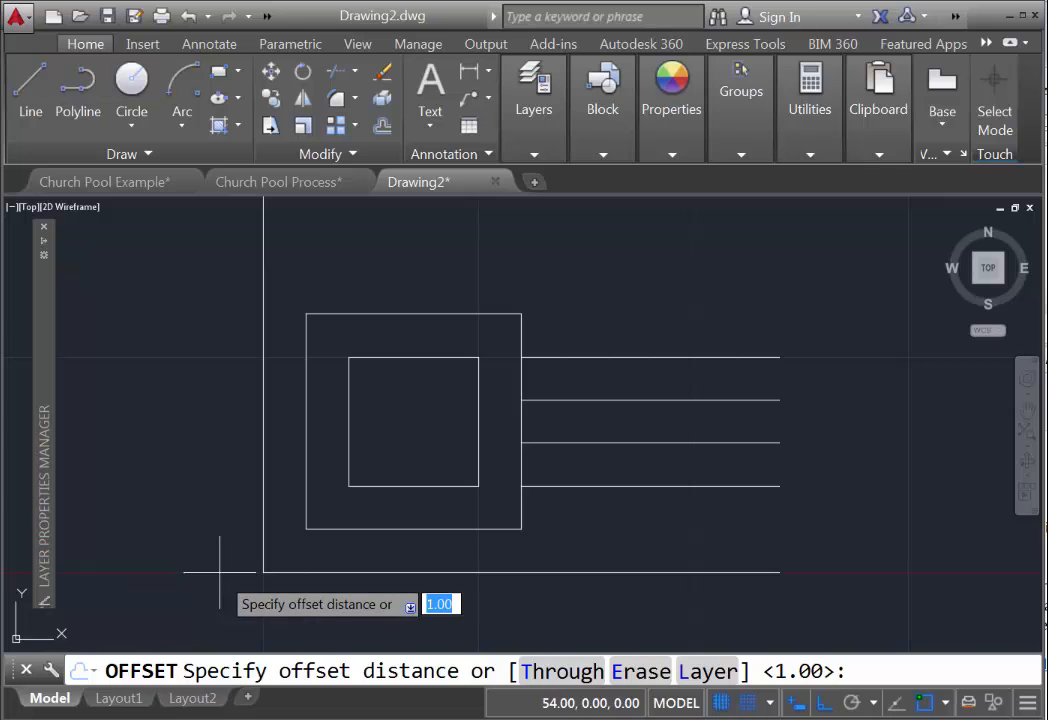
text(2)
key(Return)
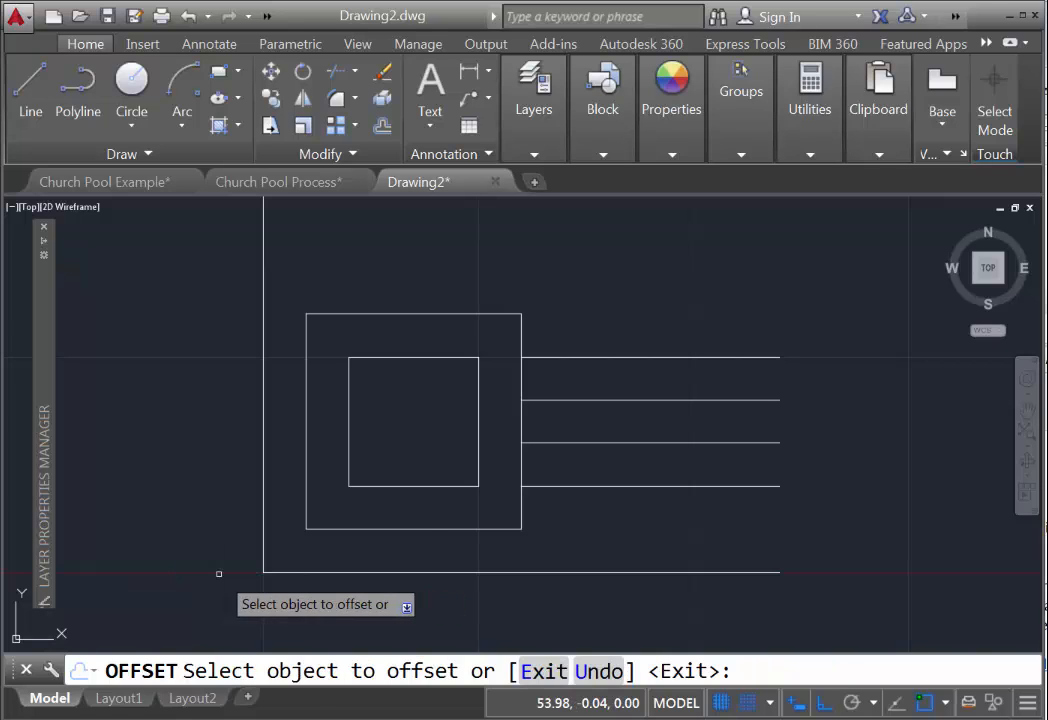
click(264, 231)
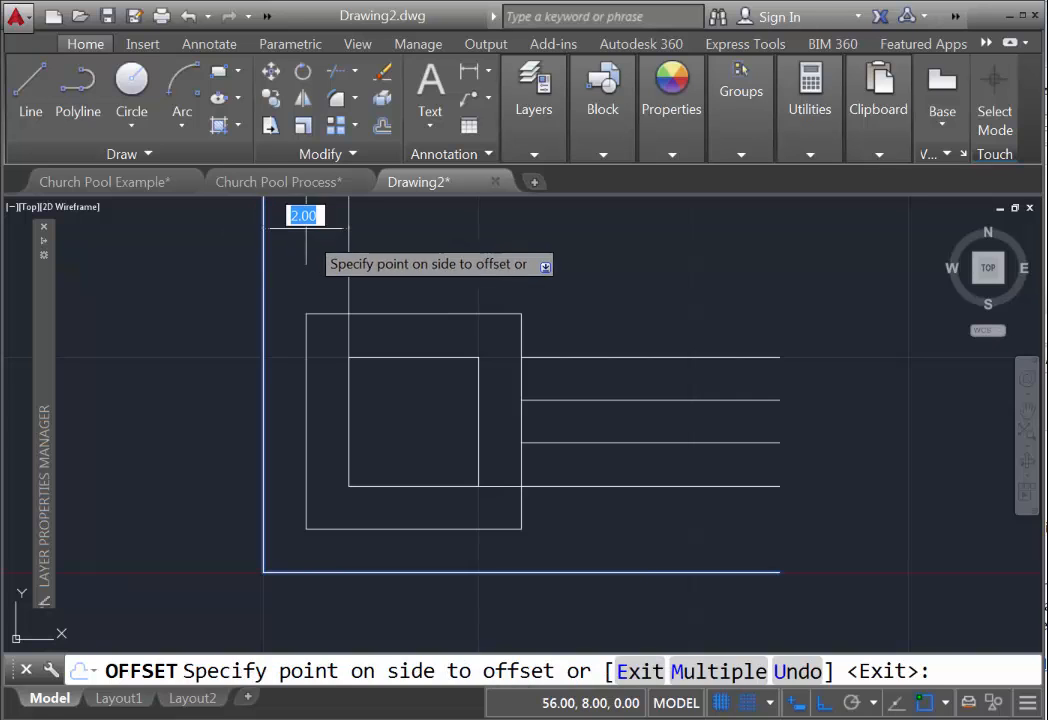
click(305, 228)
Offset the concave corner arc and the short top line inward by 2.
scroll(374, 395, up, 5)
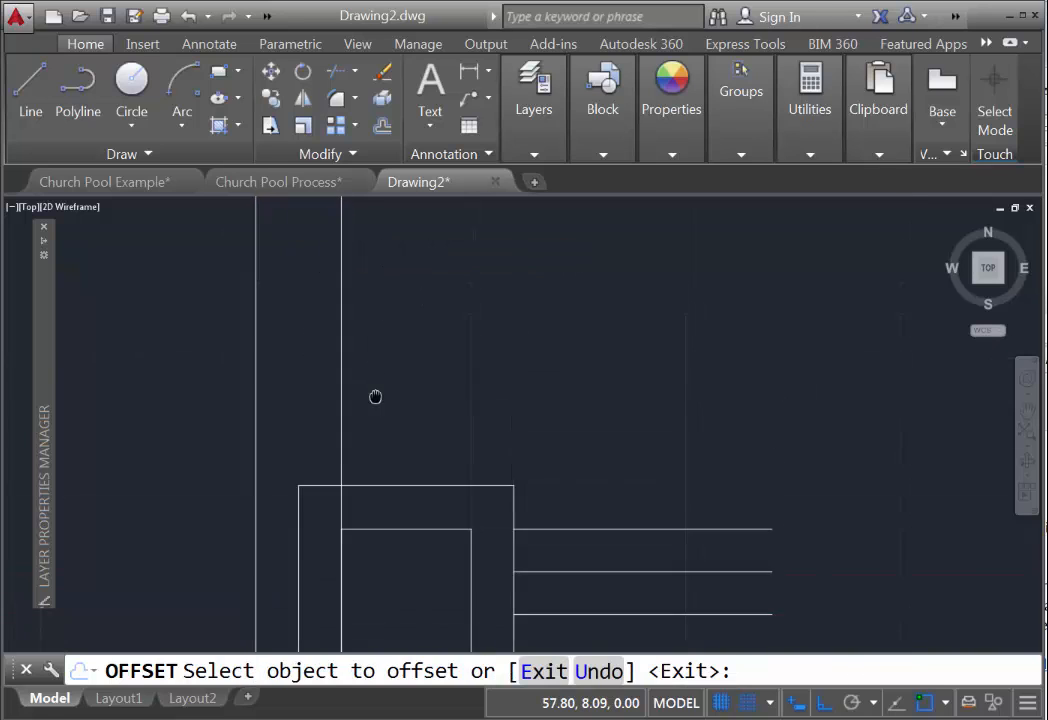
scroll(446, 354, up, 2)
scroll(348, 275, up, 1)
middle_drag(346, 274, 419, 558)
scroll(328, 320, down, 5)
middle_drag(361, 255, 346, 594)
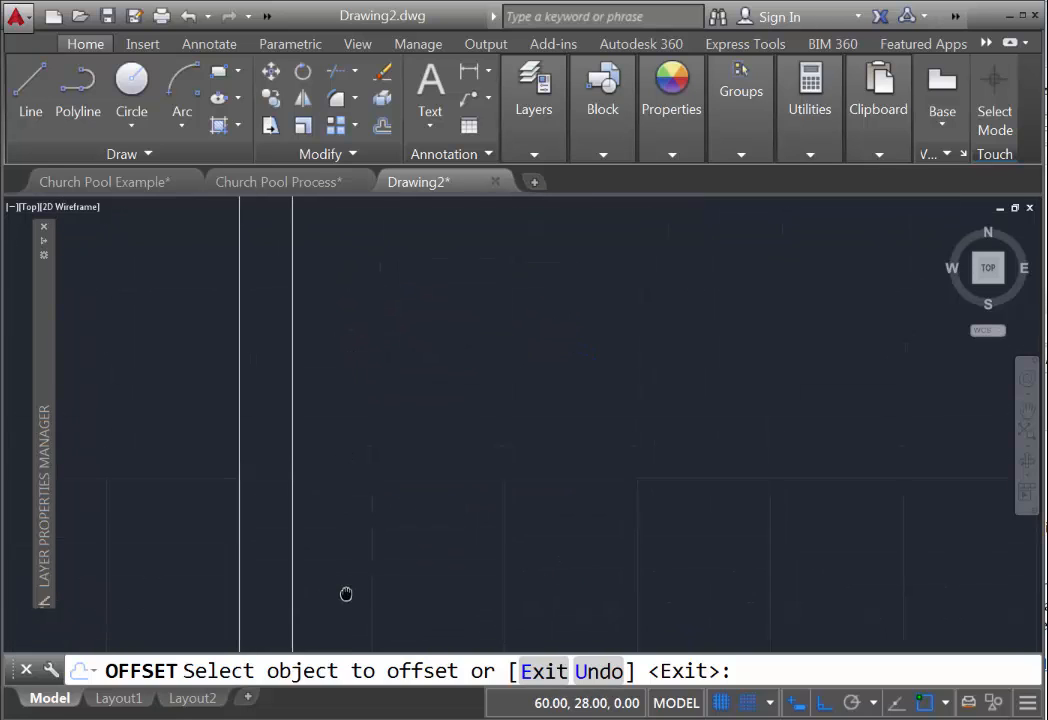
scroll(335, 262, up, 1)
scroll(335, 261, down, 6)
middle_drag(345, 258, 313, 521)
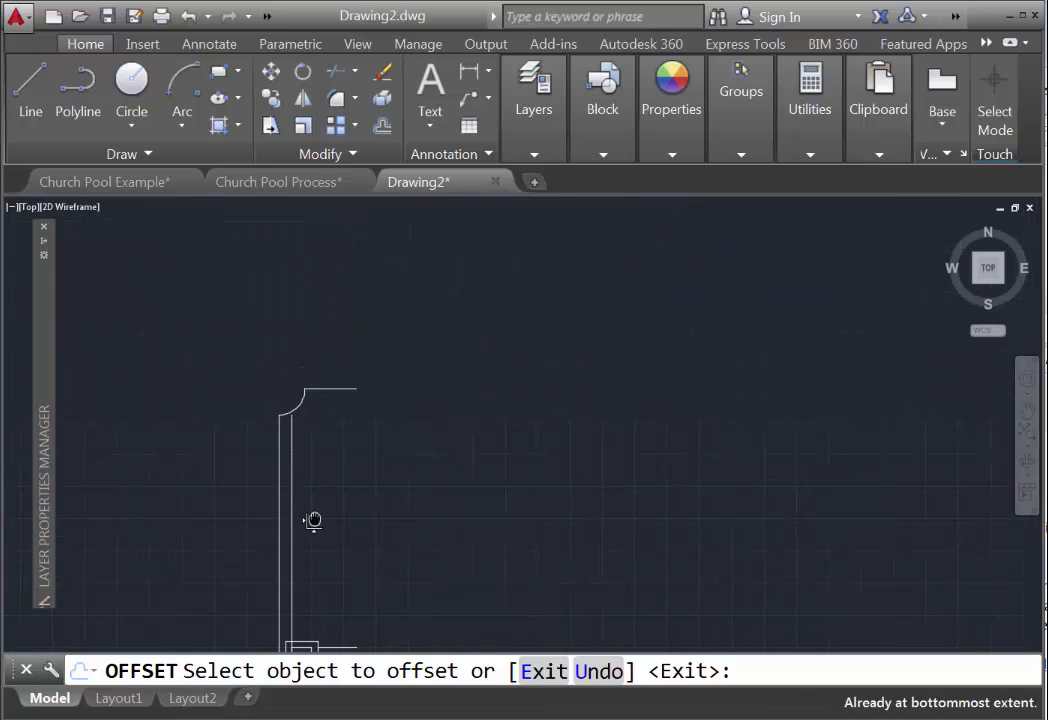
click(297, 406)
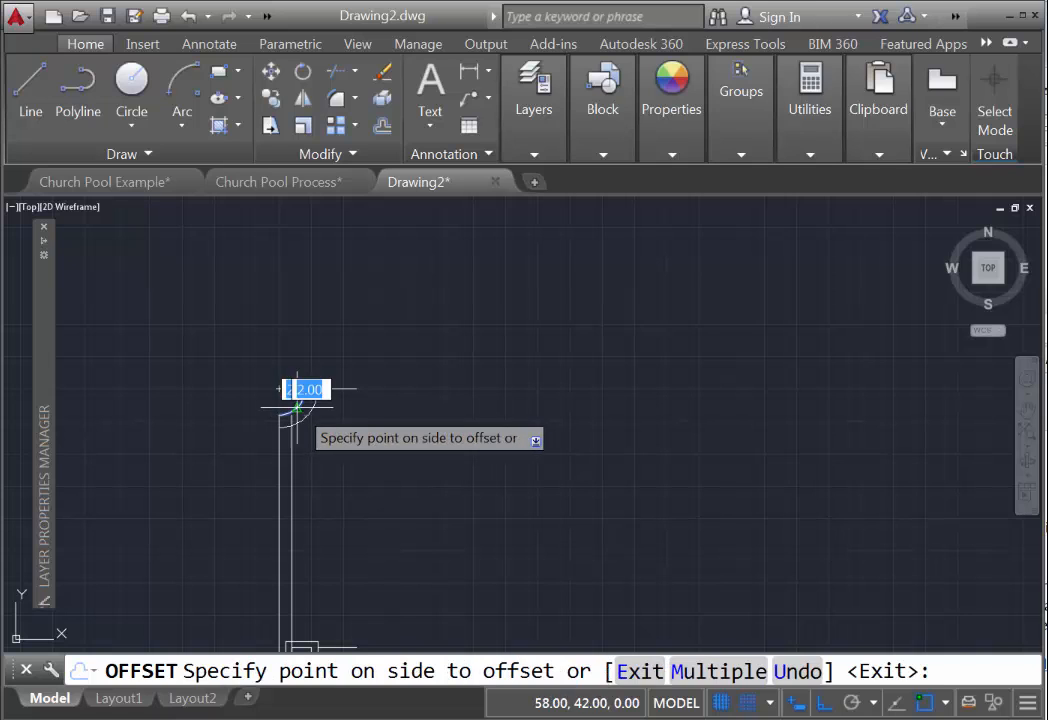
click(318, 400)
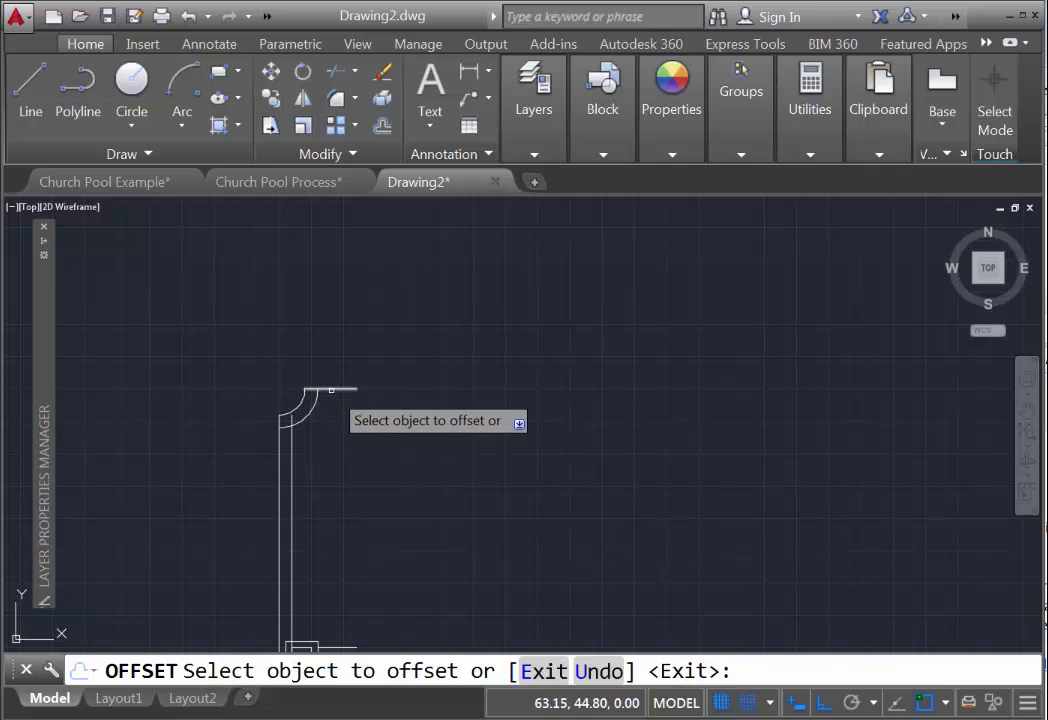
click(331, 392)
click(331, 397)
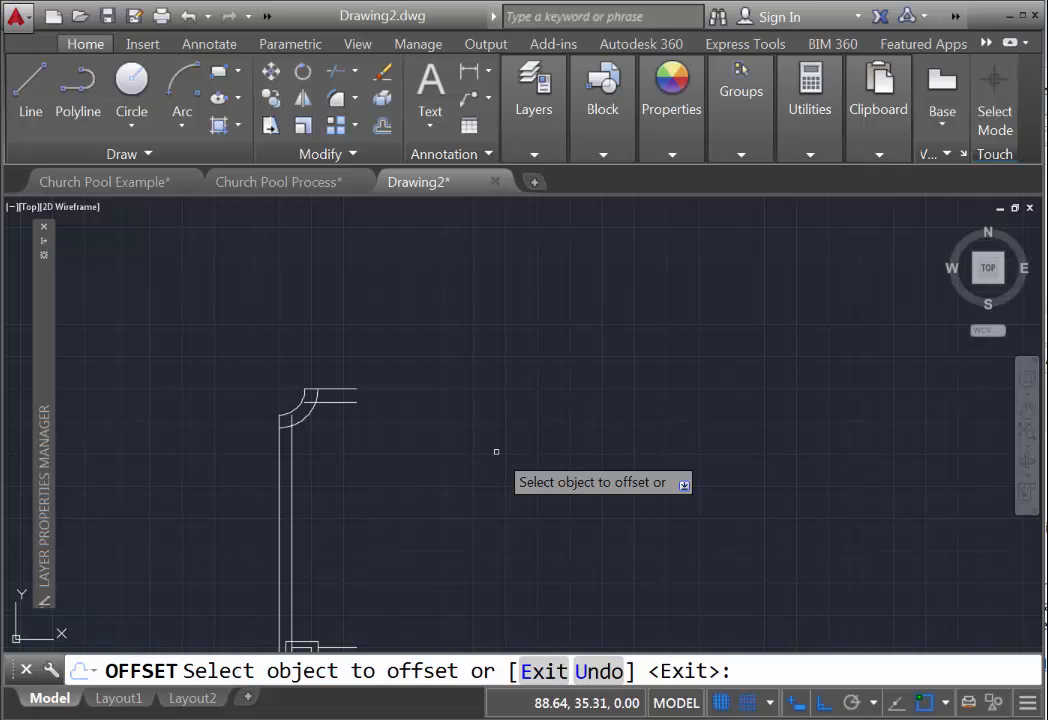
Trim the overlapping ends of the inner arc, top line and vertical line where they cross at the concave corner.
mouse_move(330, 552)
middle_down()
mouse_move(400, 424)
mouse_move(402, 436)
middle_up()
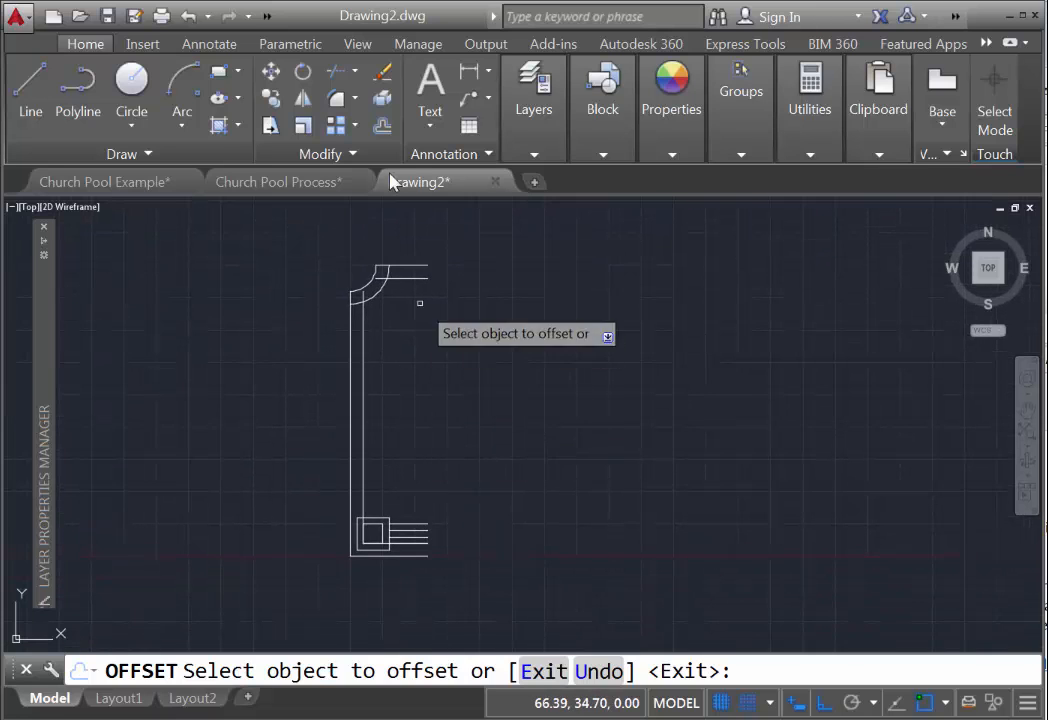
click(334, 73)
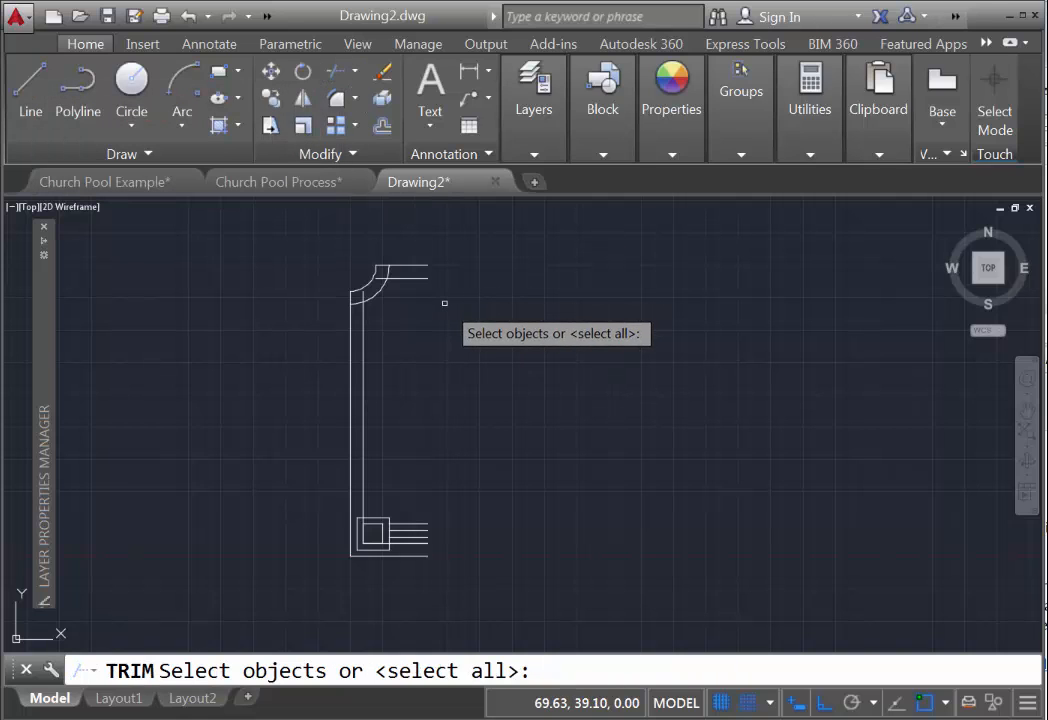
key(Return)
scroll(394, 311, up, 4)
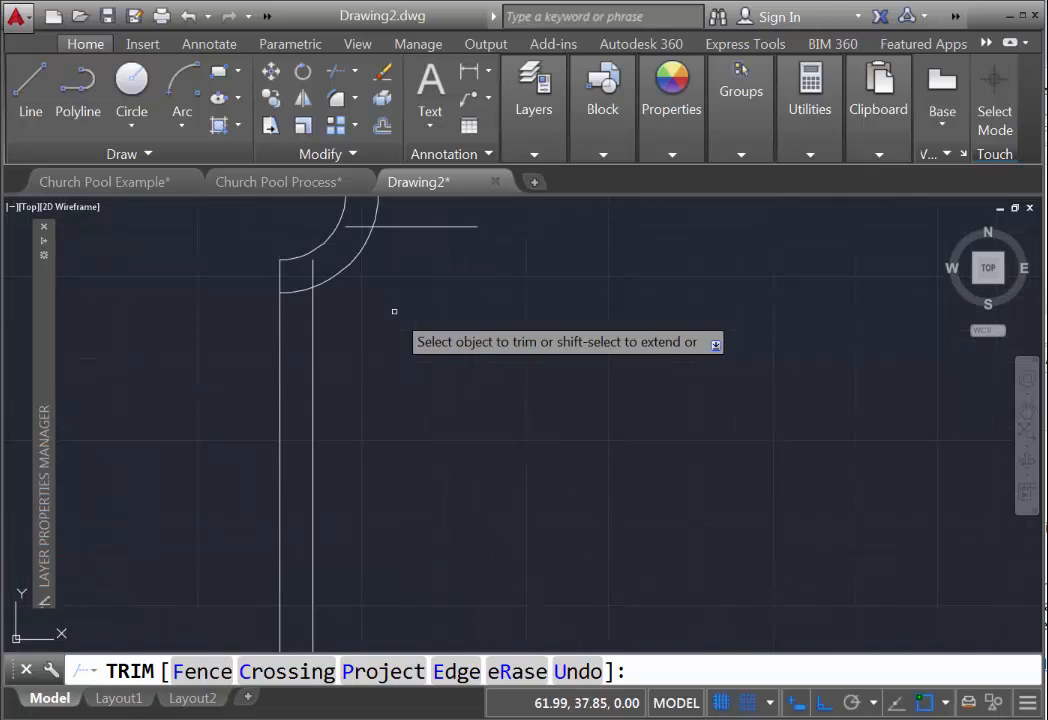
scroll(394, 311, up, 2)
middle_drag(405, 346, 449, 388)
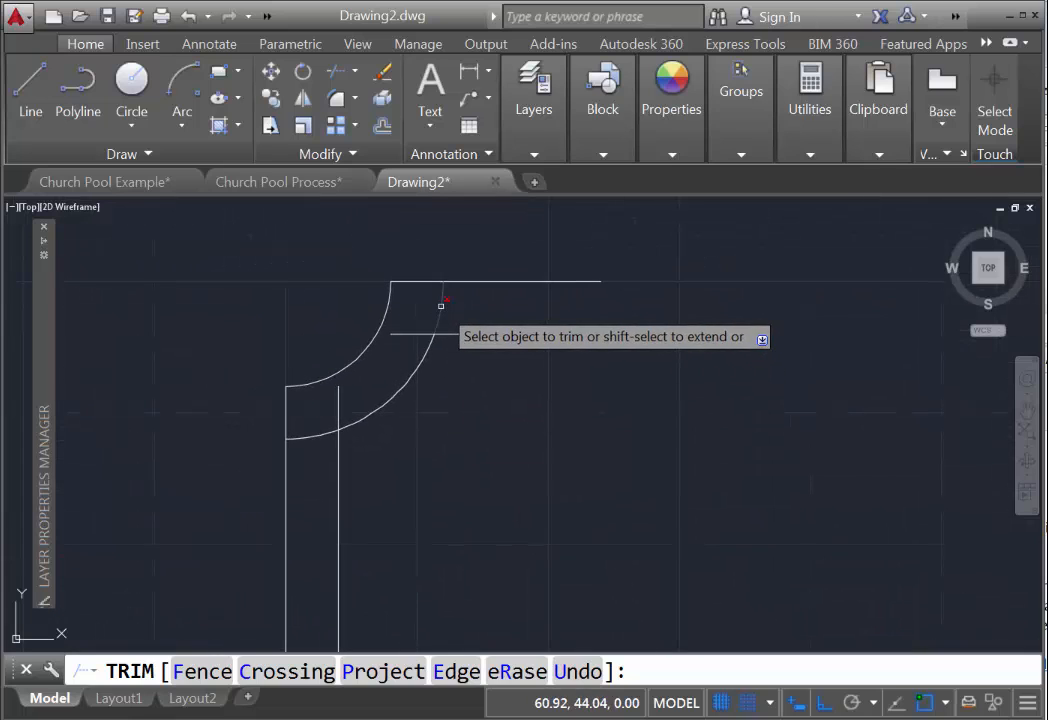
click(337, 410)
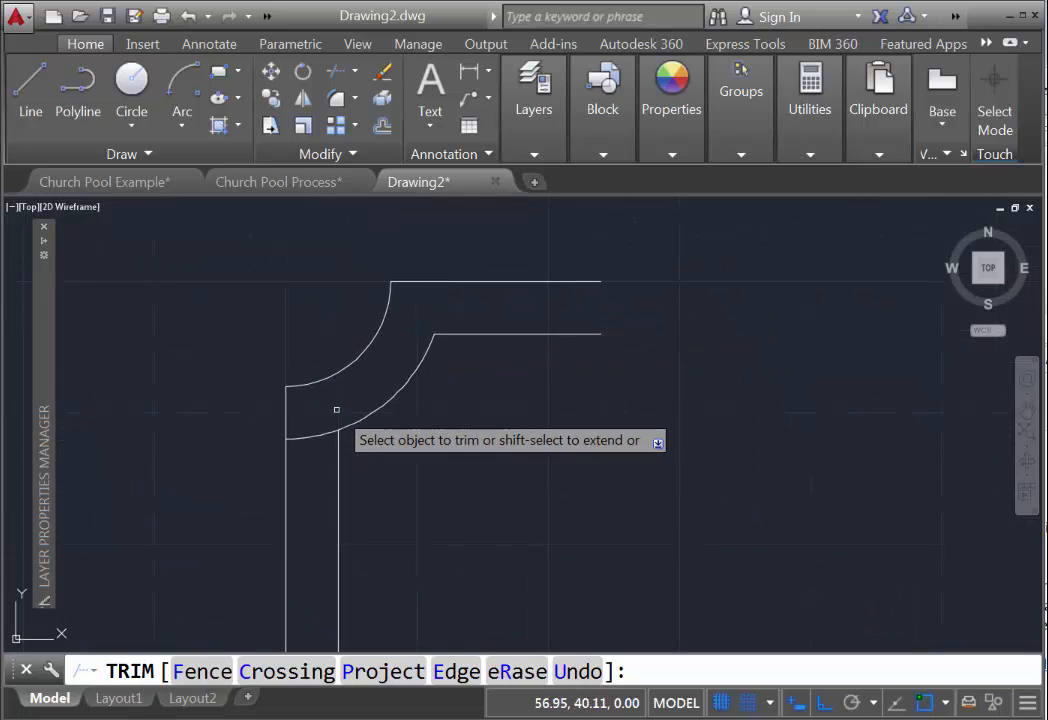
click(310, 438)
Trim the inner outline's segments between the outer and inner squares, above and to the right of the inner square.
scroll(405, 262, down, 5)
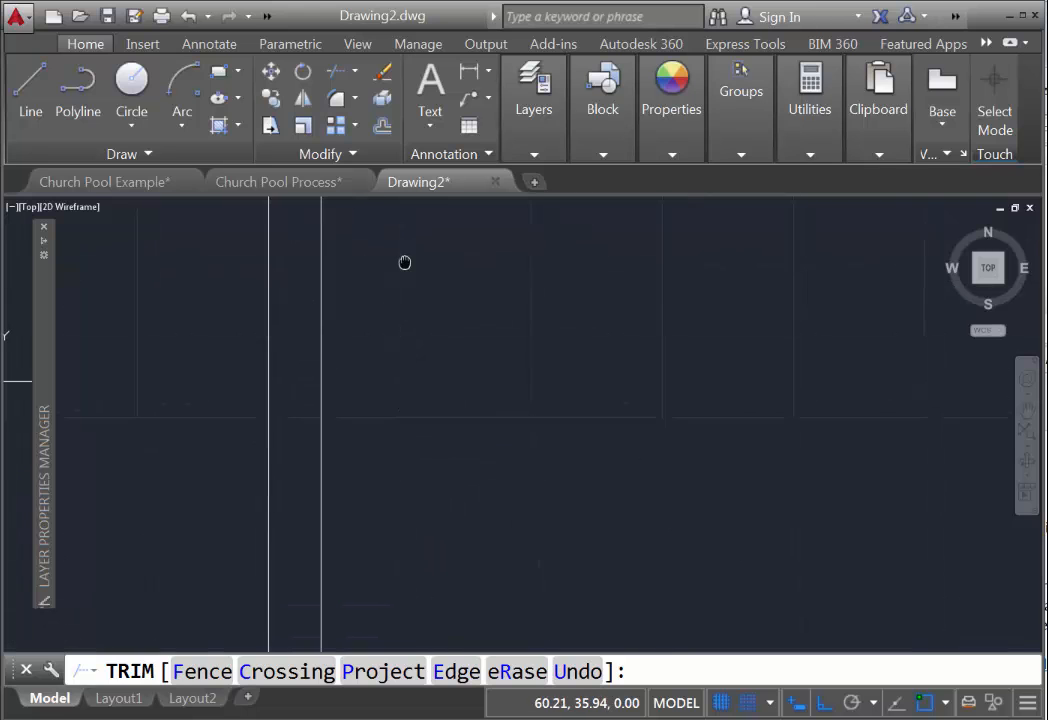
scroll(435, 514, up, 10)
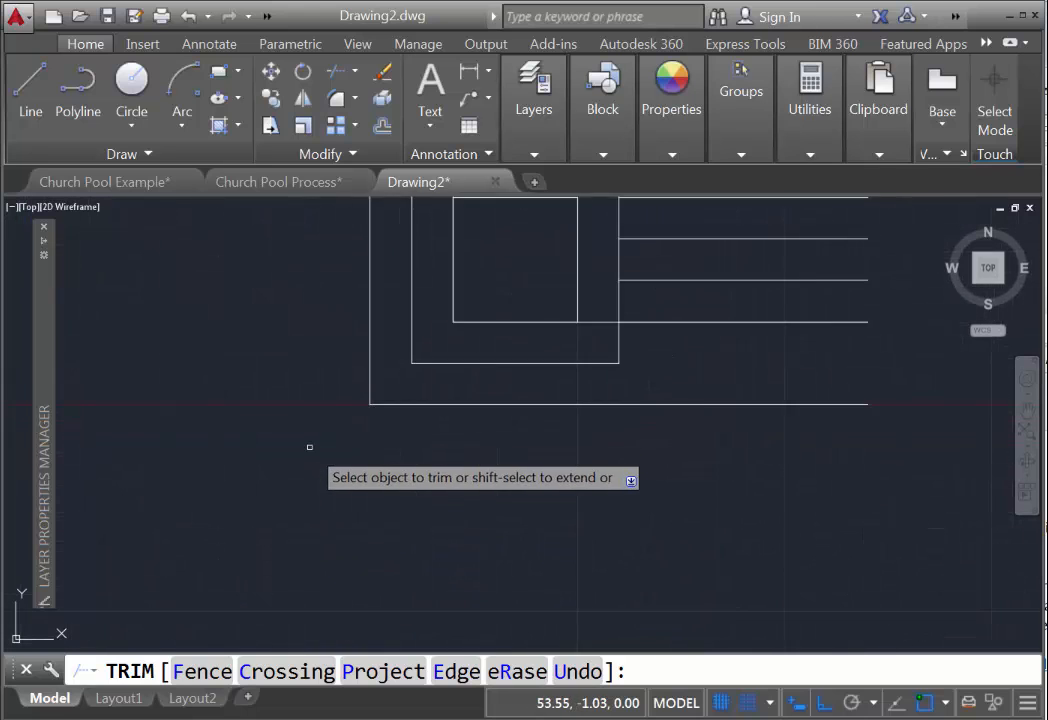
mouse_move(300, 549)
middle_down()
mouse_move(188, 578)
mouse_move(185, 599)
middle_up()
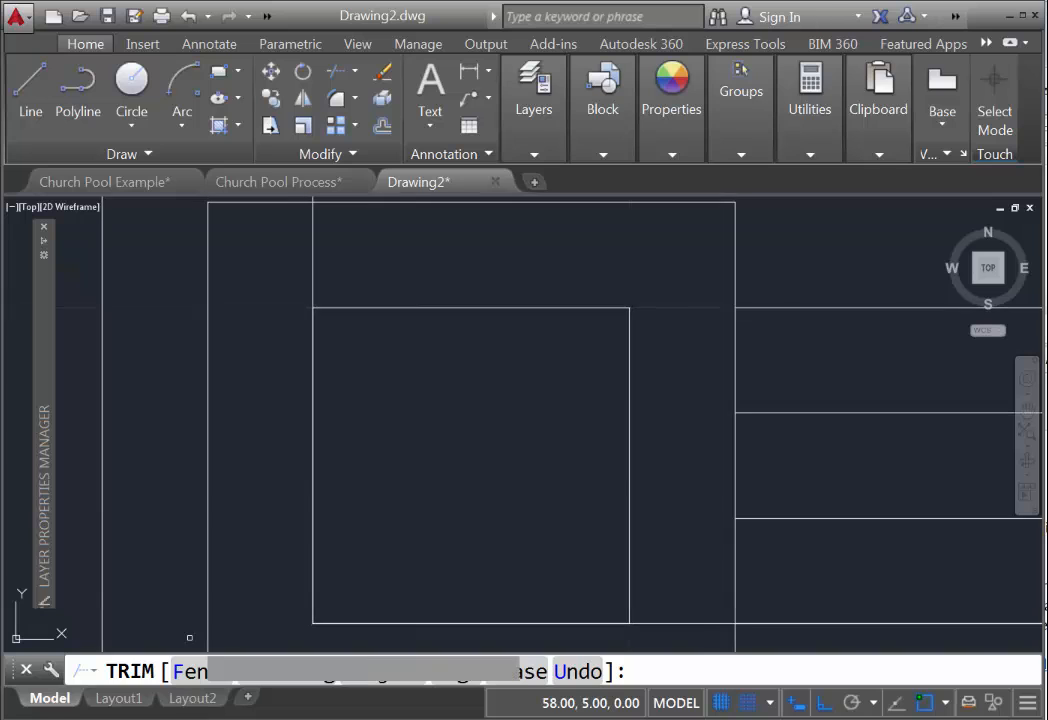
click(310, 241)
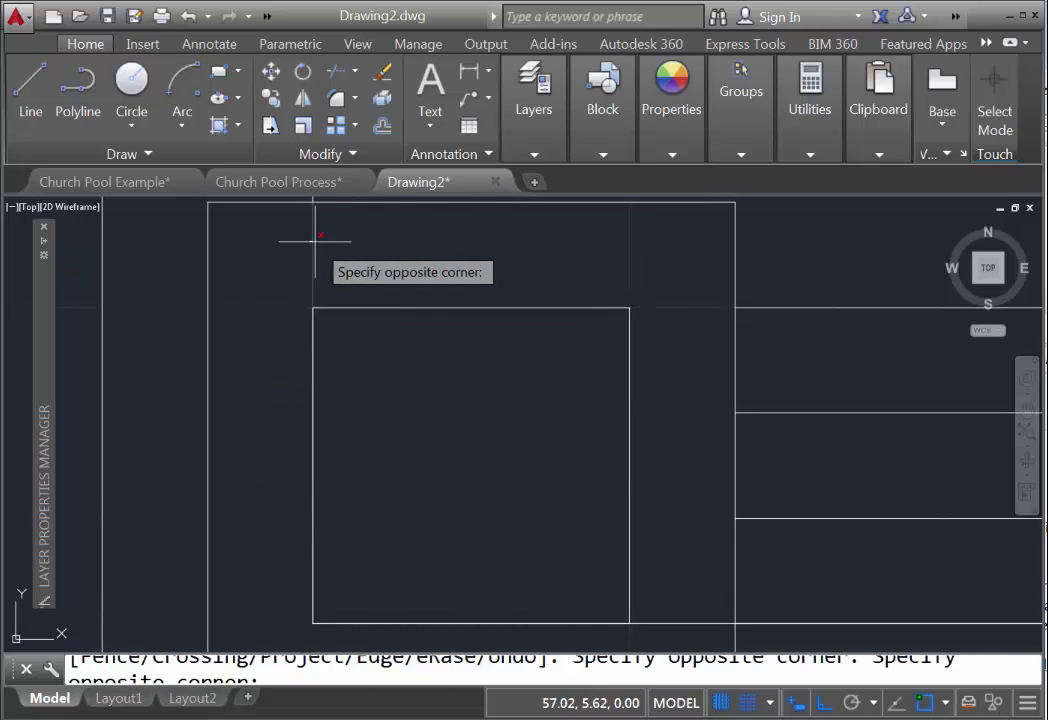
click(315, 241)
click(653, 622)
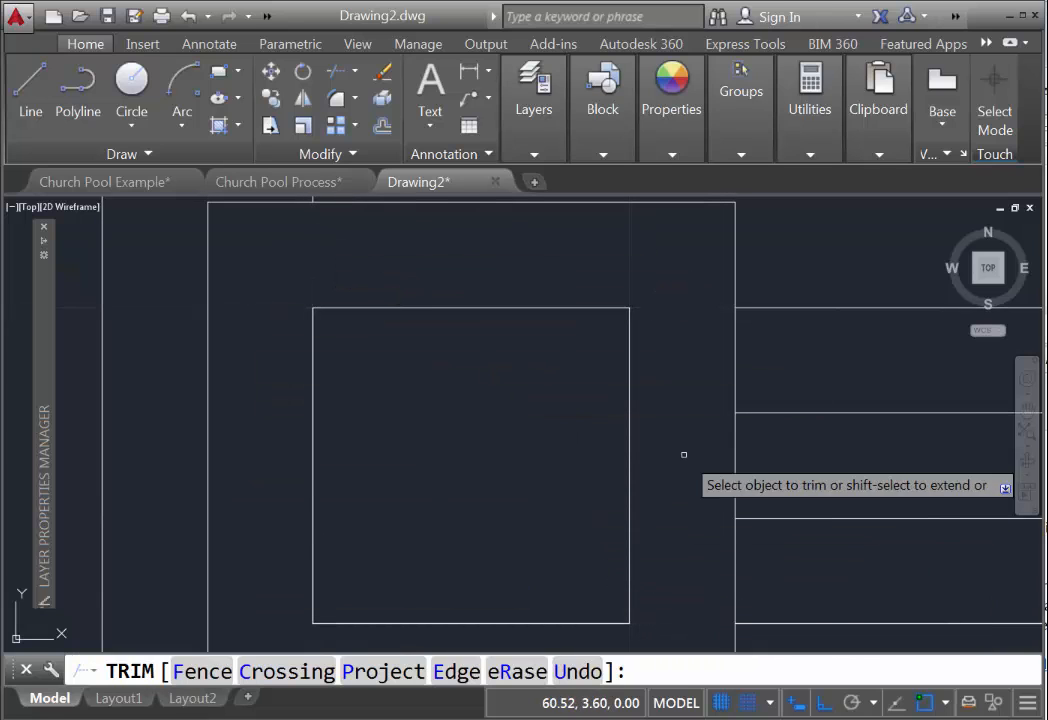
Mirror the whole half pool about the vertical line through its open bottom and top endpoints, keeping the source objects.
scroll(690, 410, down, 3)
middle_drag(697, 304, 470, 421)
scroll(471, 421, down, 1)
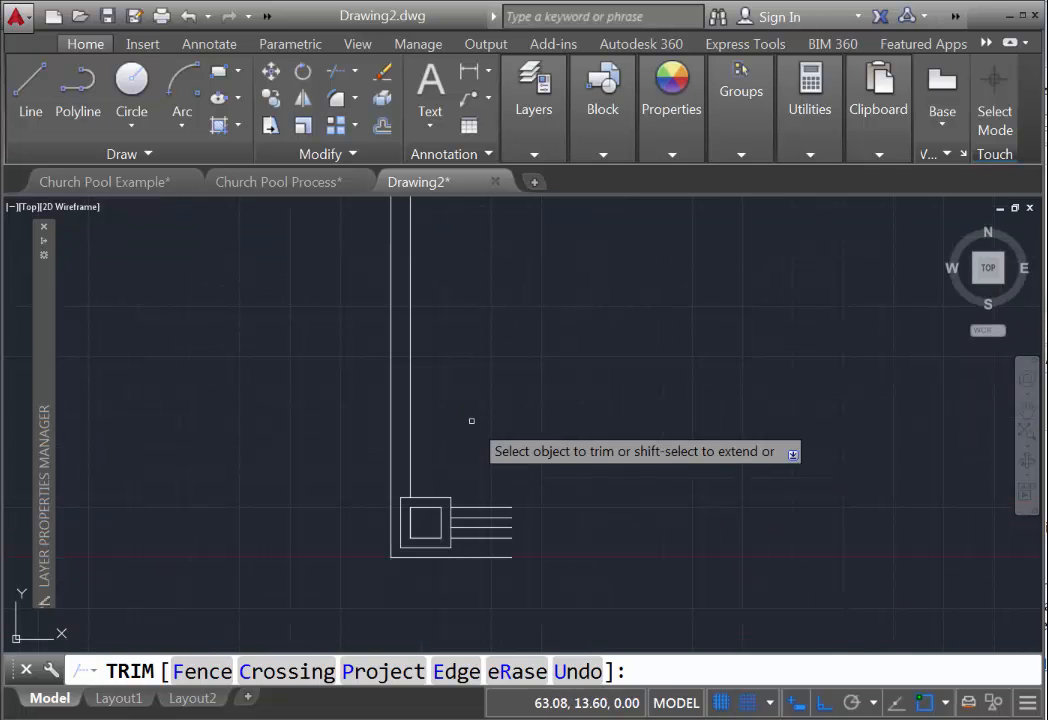
middle_drag(545, 281, 456, 365)
scroll(489, 363, down, 1)
scroll(474, 363, up, 1)
scroll(456, 364, down, 2)
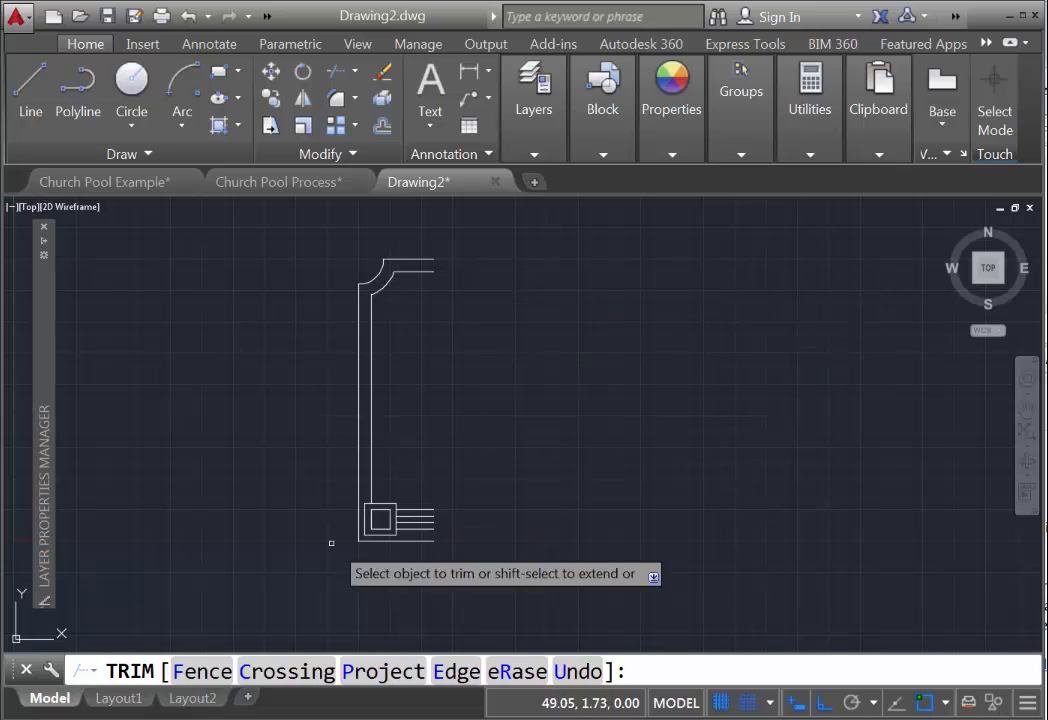
click(303, 100)
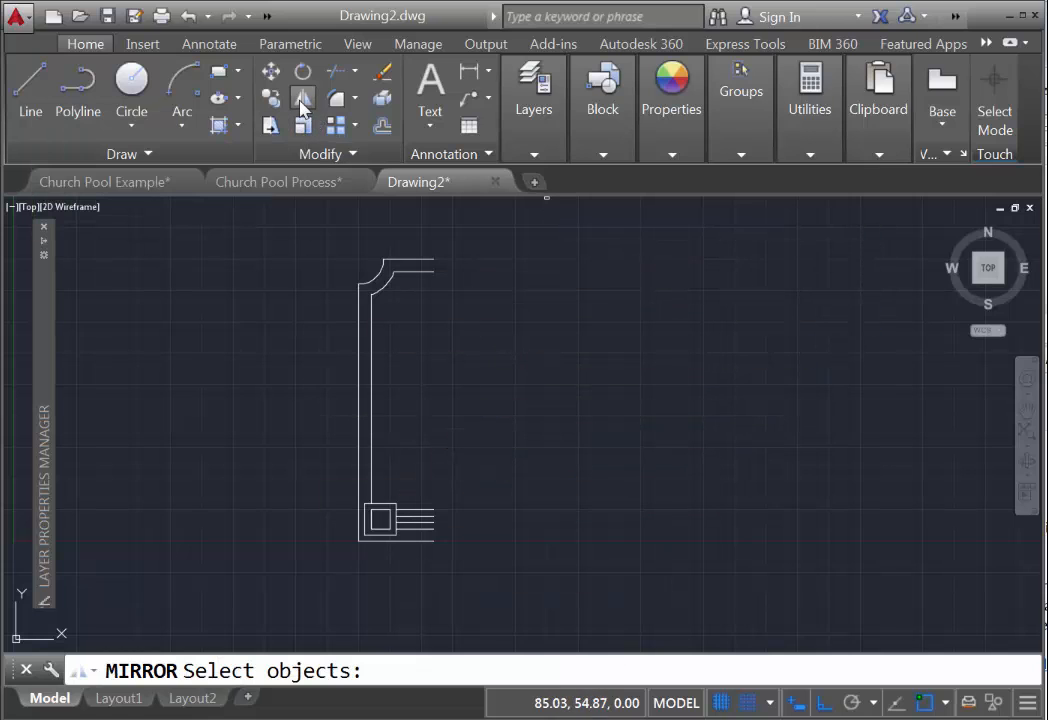
click(301, 220)
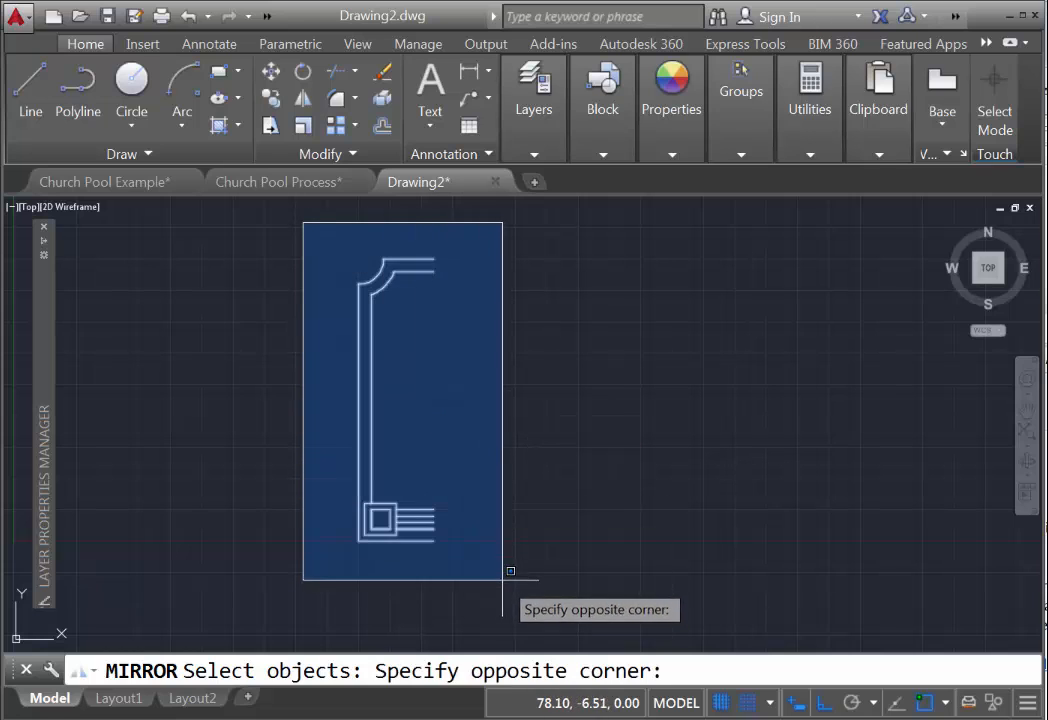
click(498, 569)
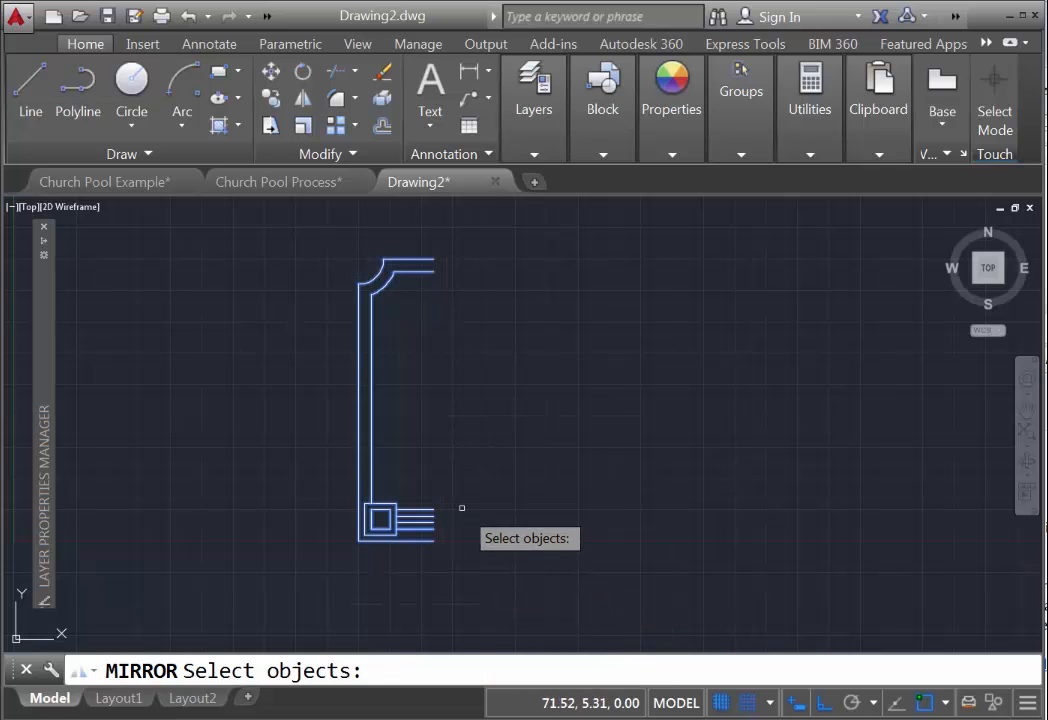
key(Return)
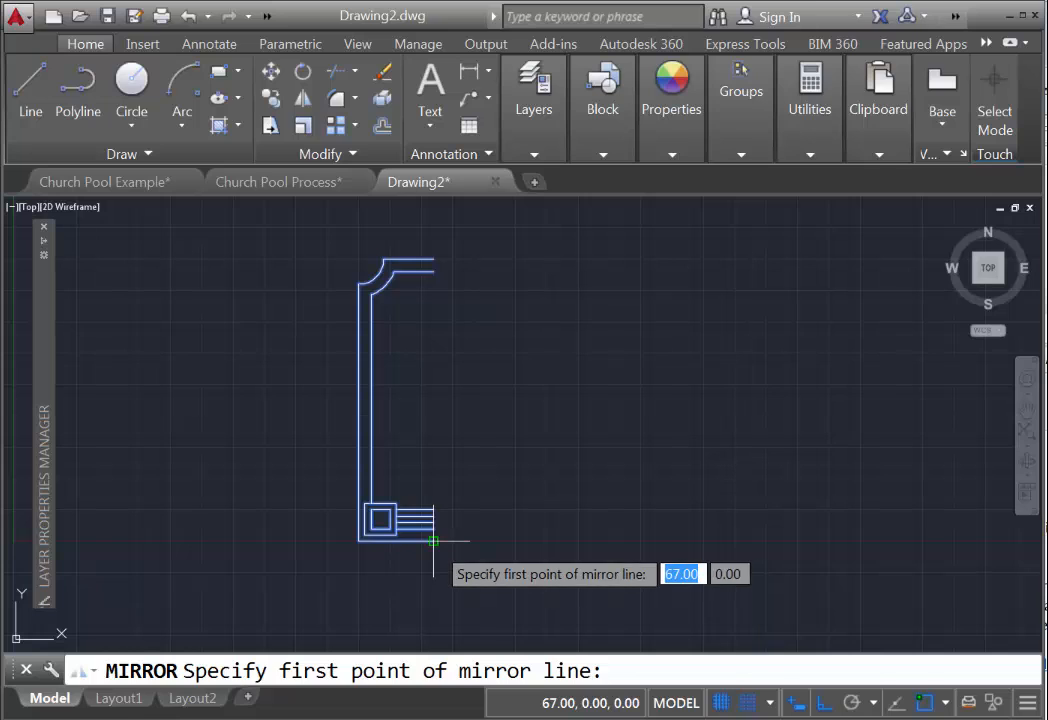
click(433, 540)
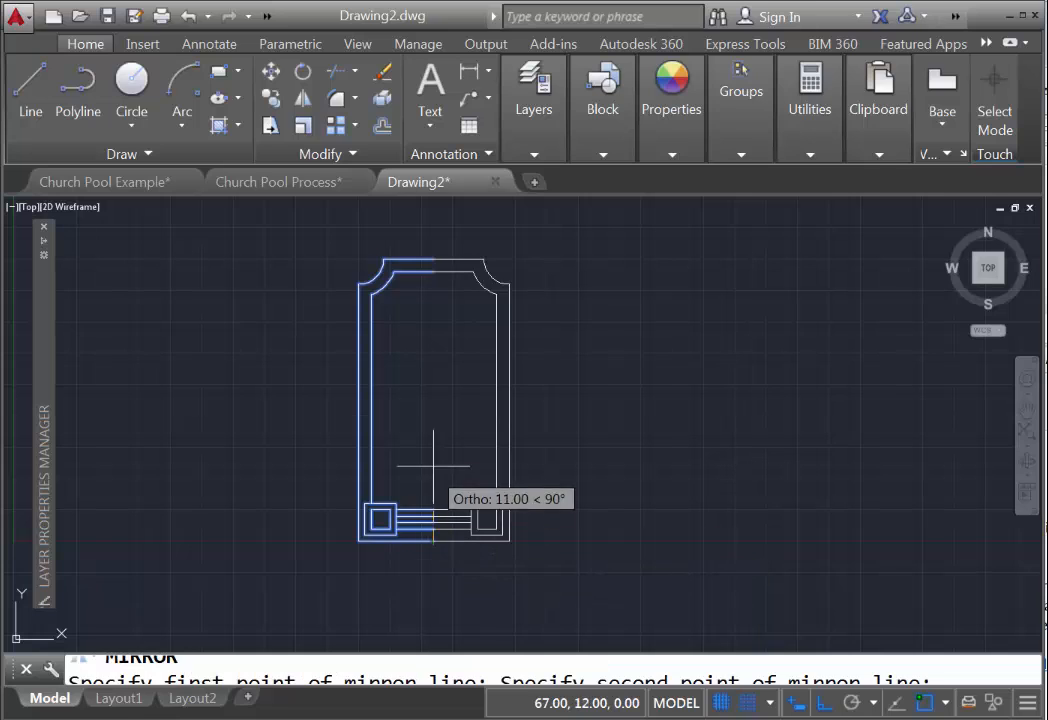
click(440, 260)
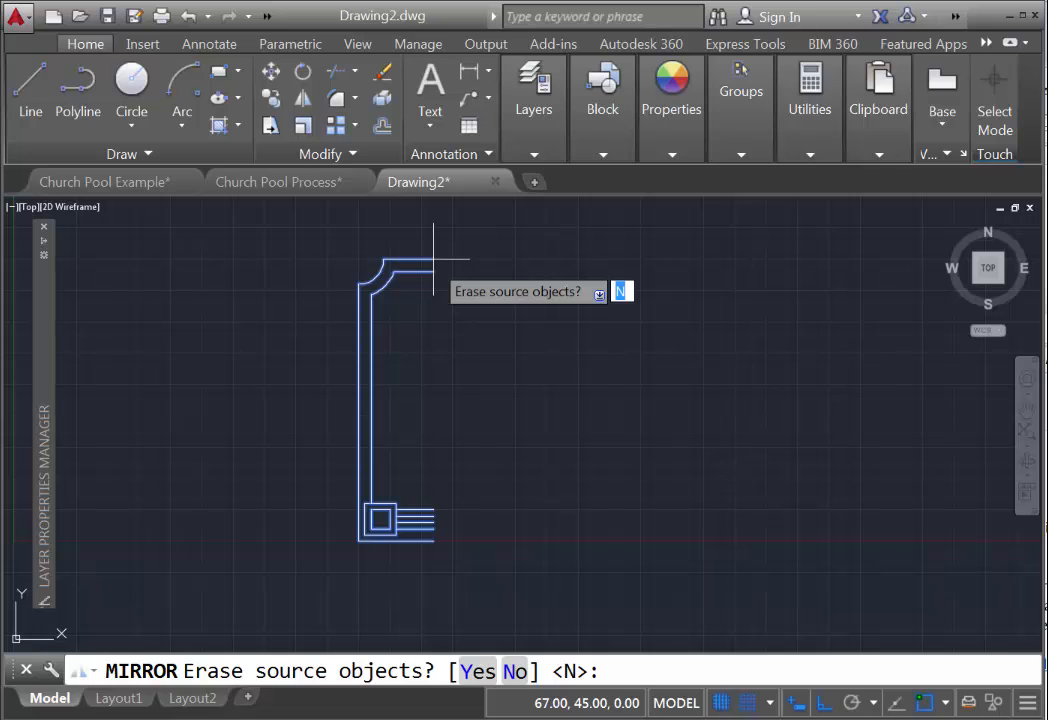
key(Return)
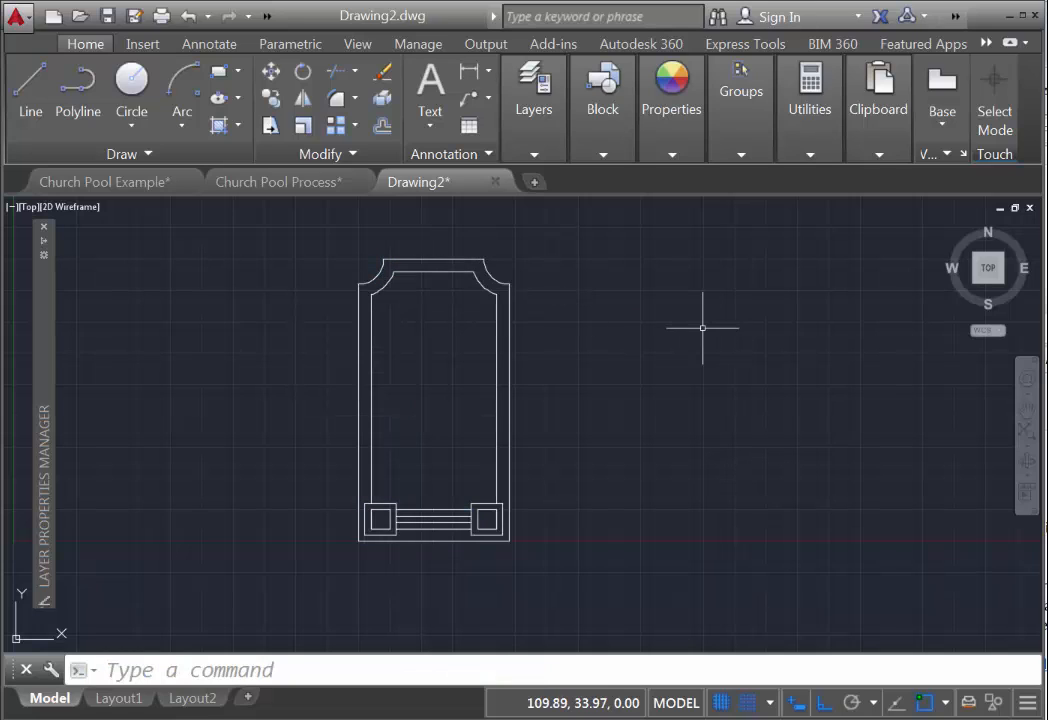